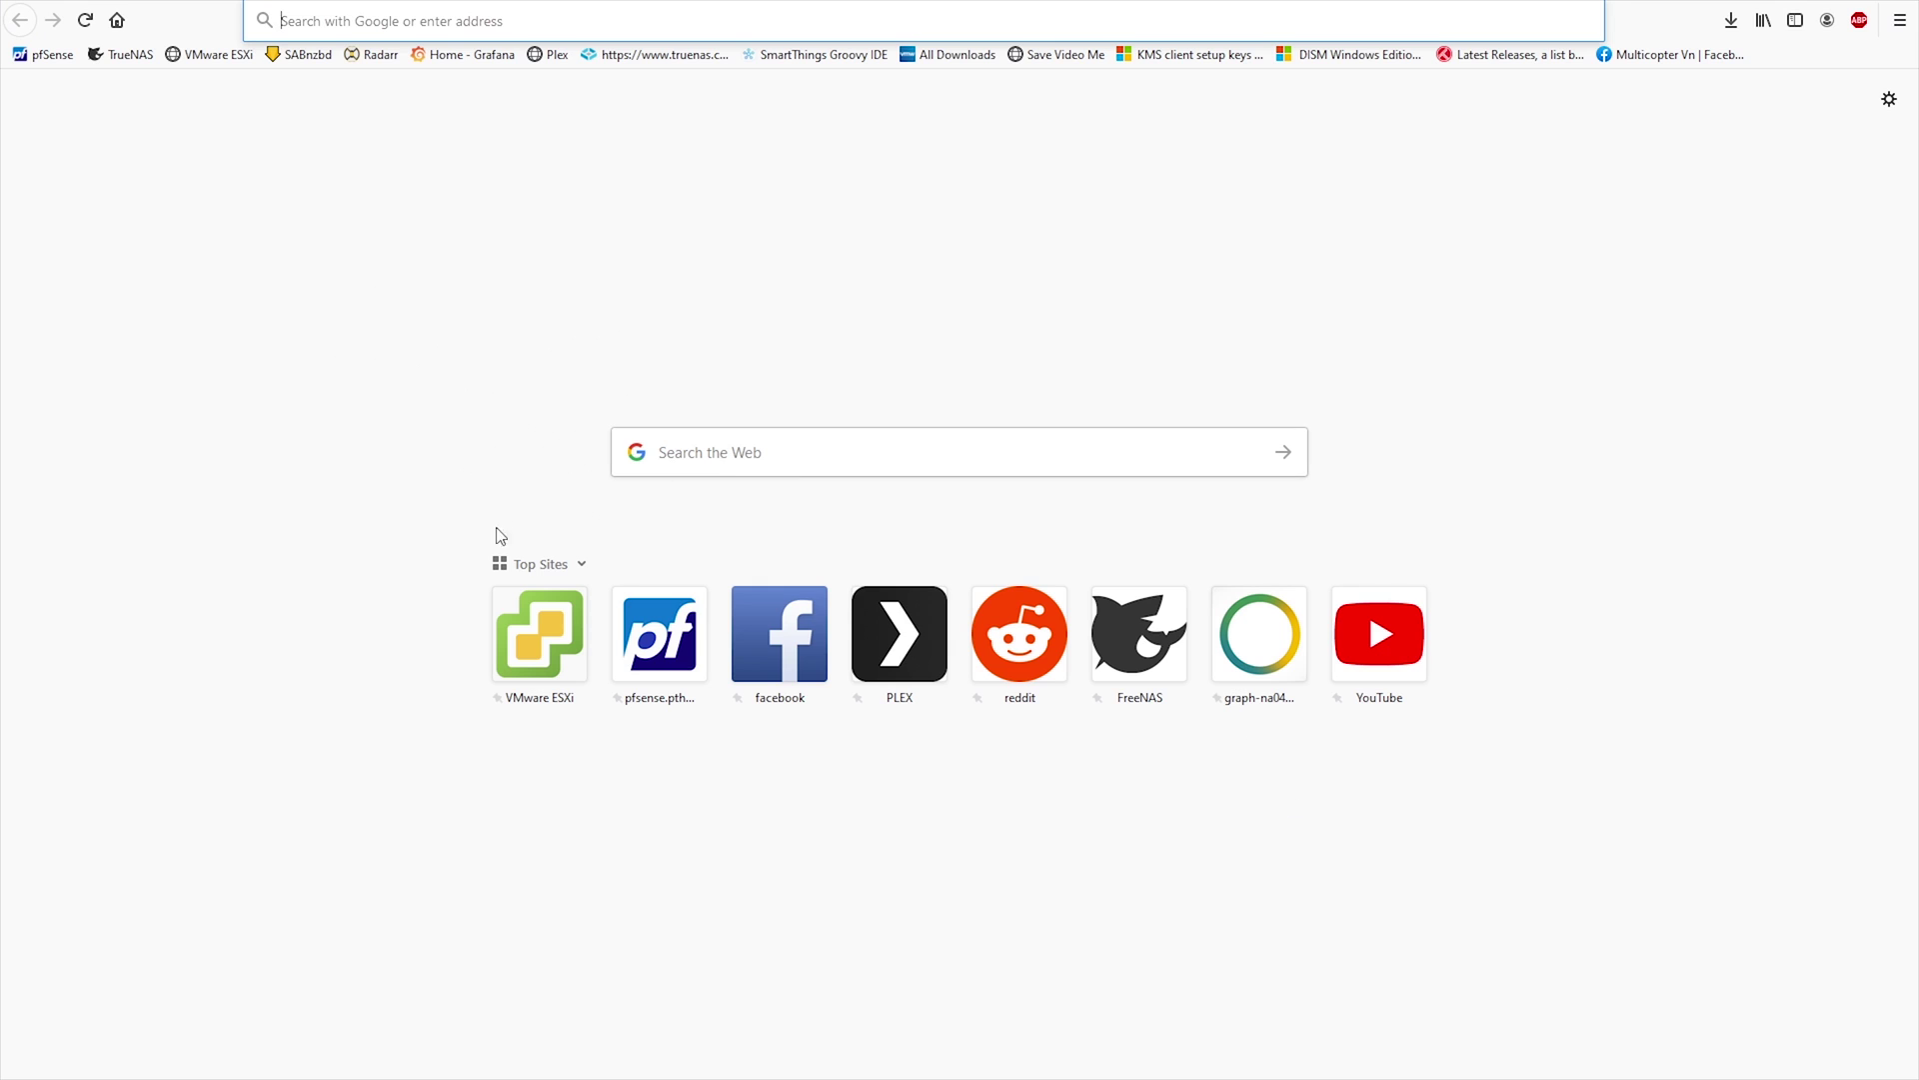
Open the TrueNAS dashboard, confirm version TrueNAS-12.0-RC1 and uptime, and go to System Update
click(1130, 617)
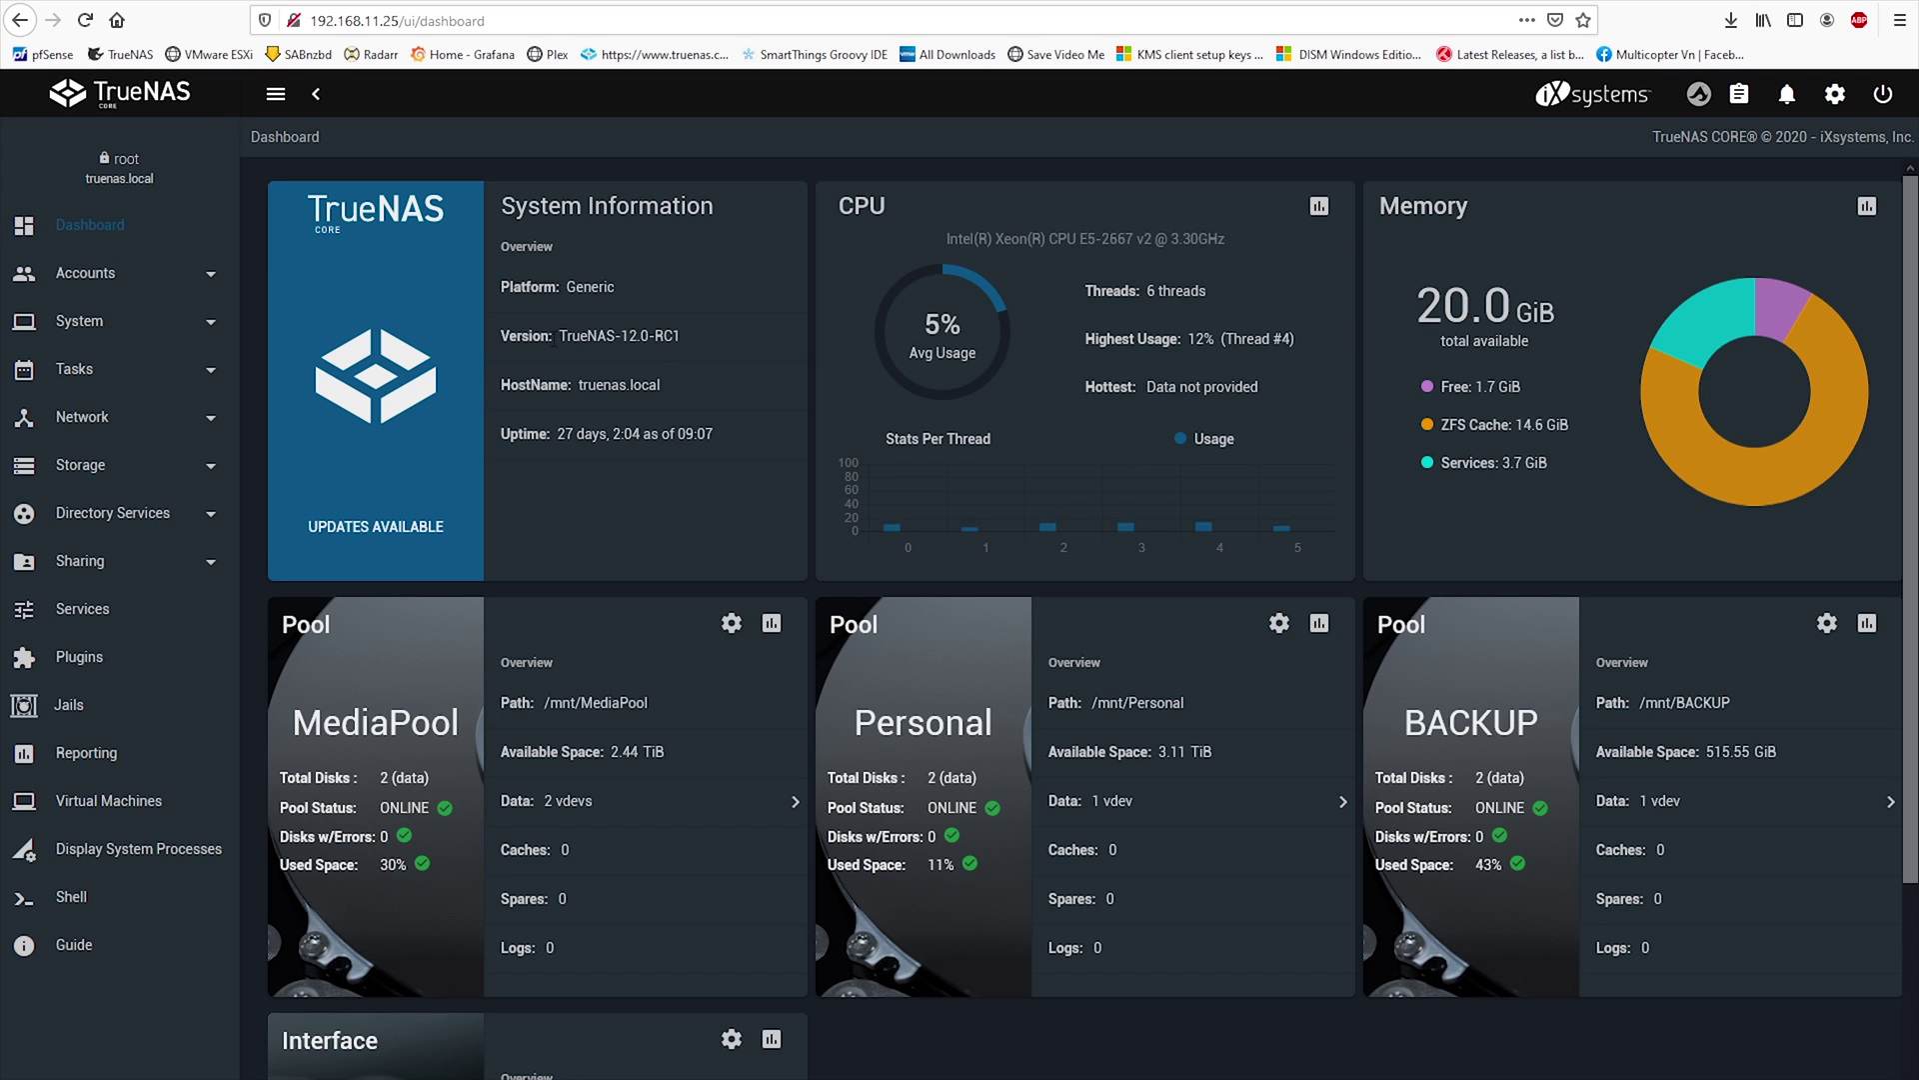
drag(553, 343, 684, 332)
click(690, 339)
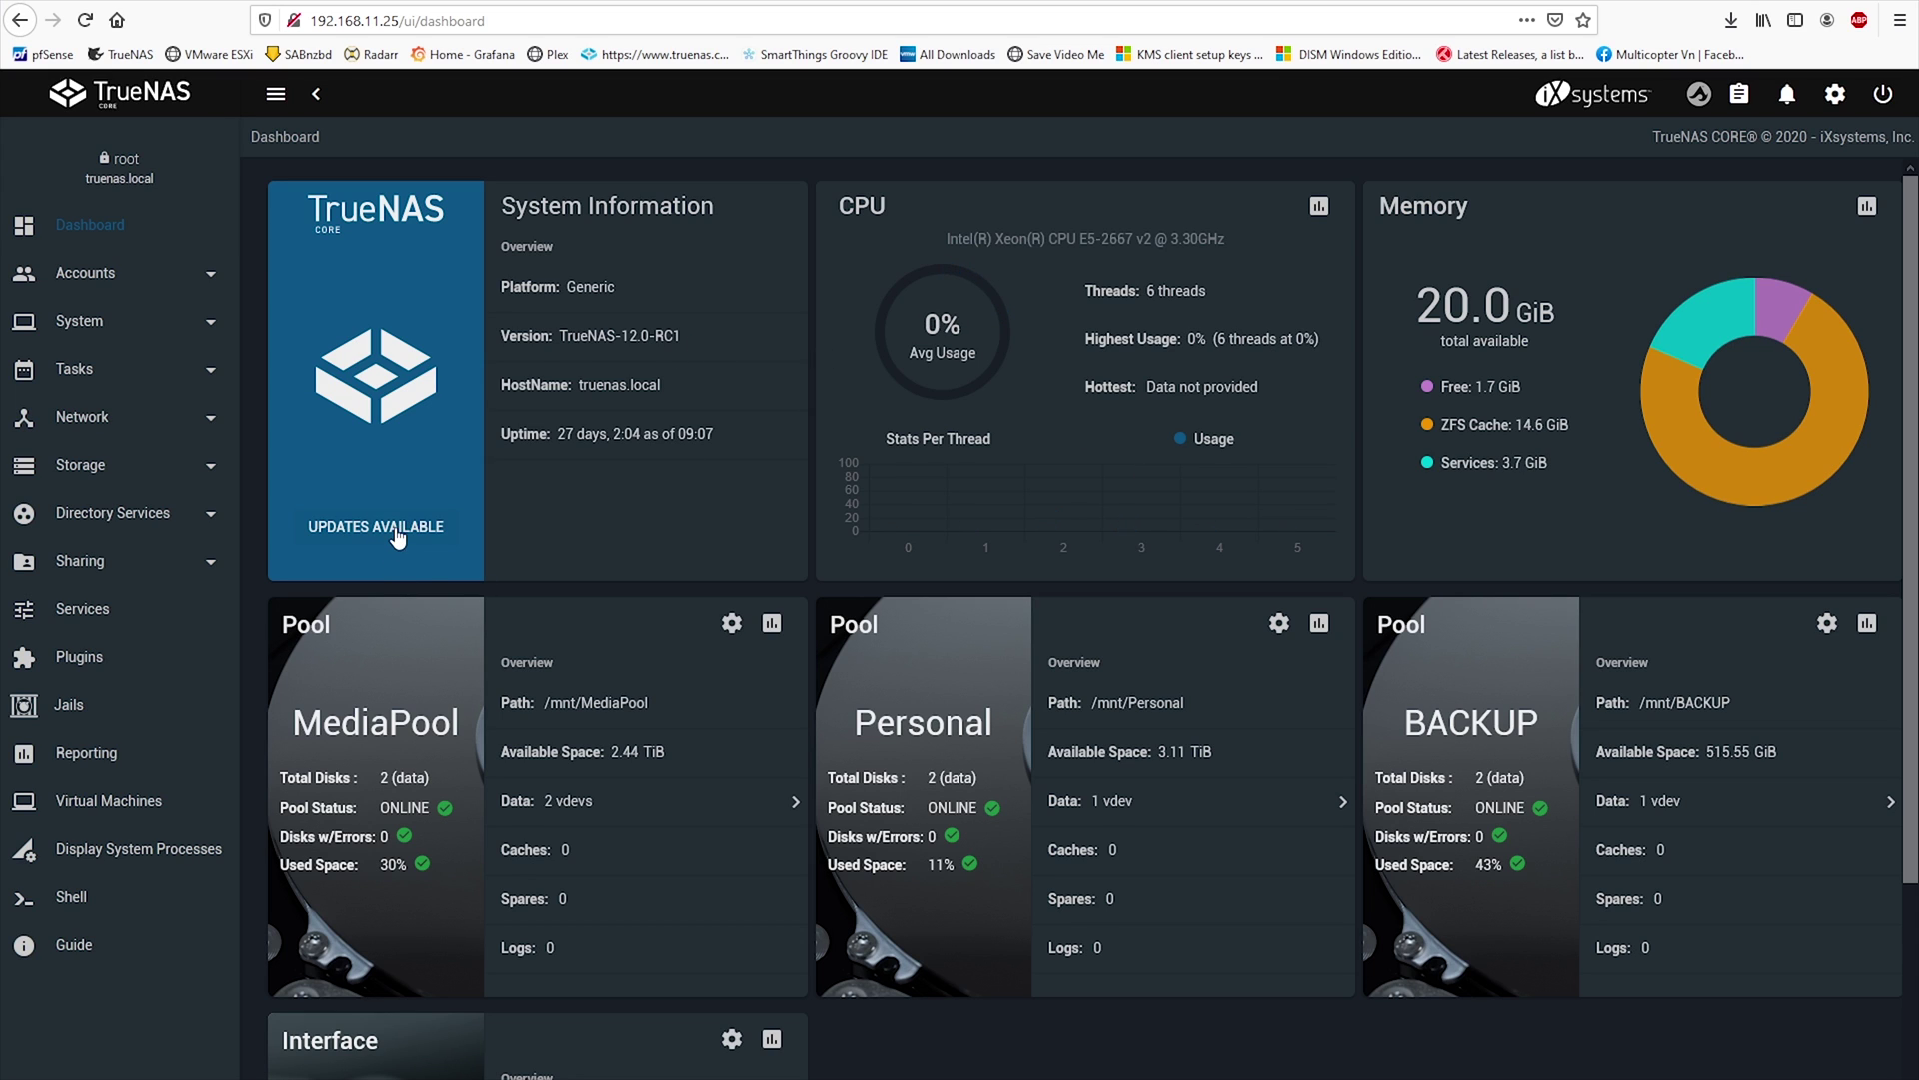
drag(540, 440, 743, 434)
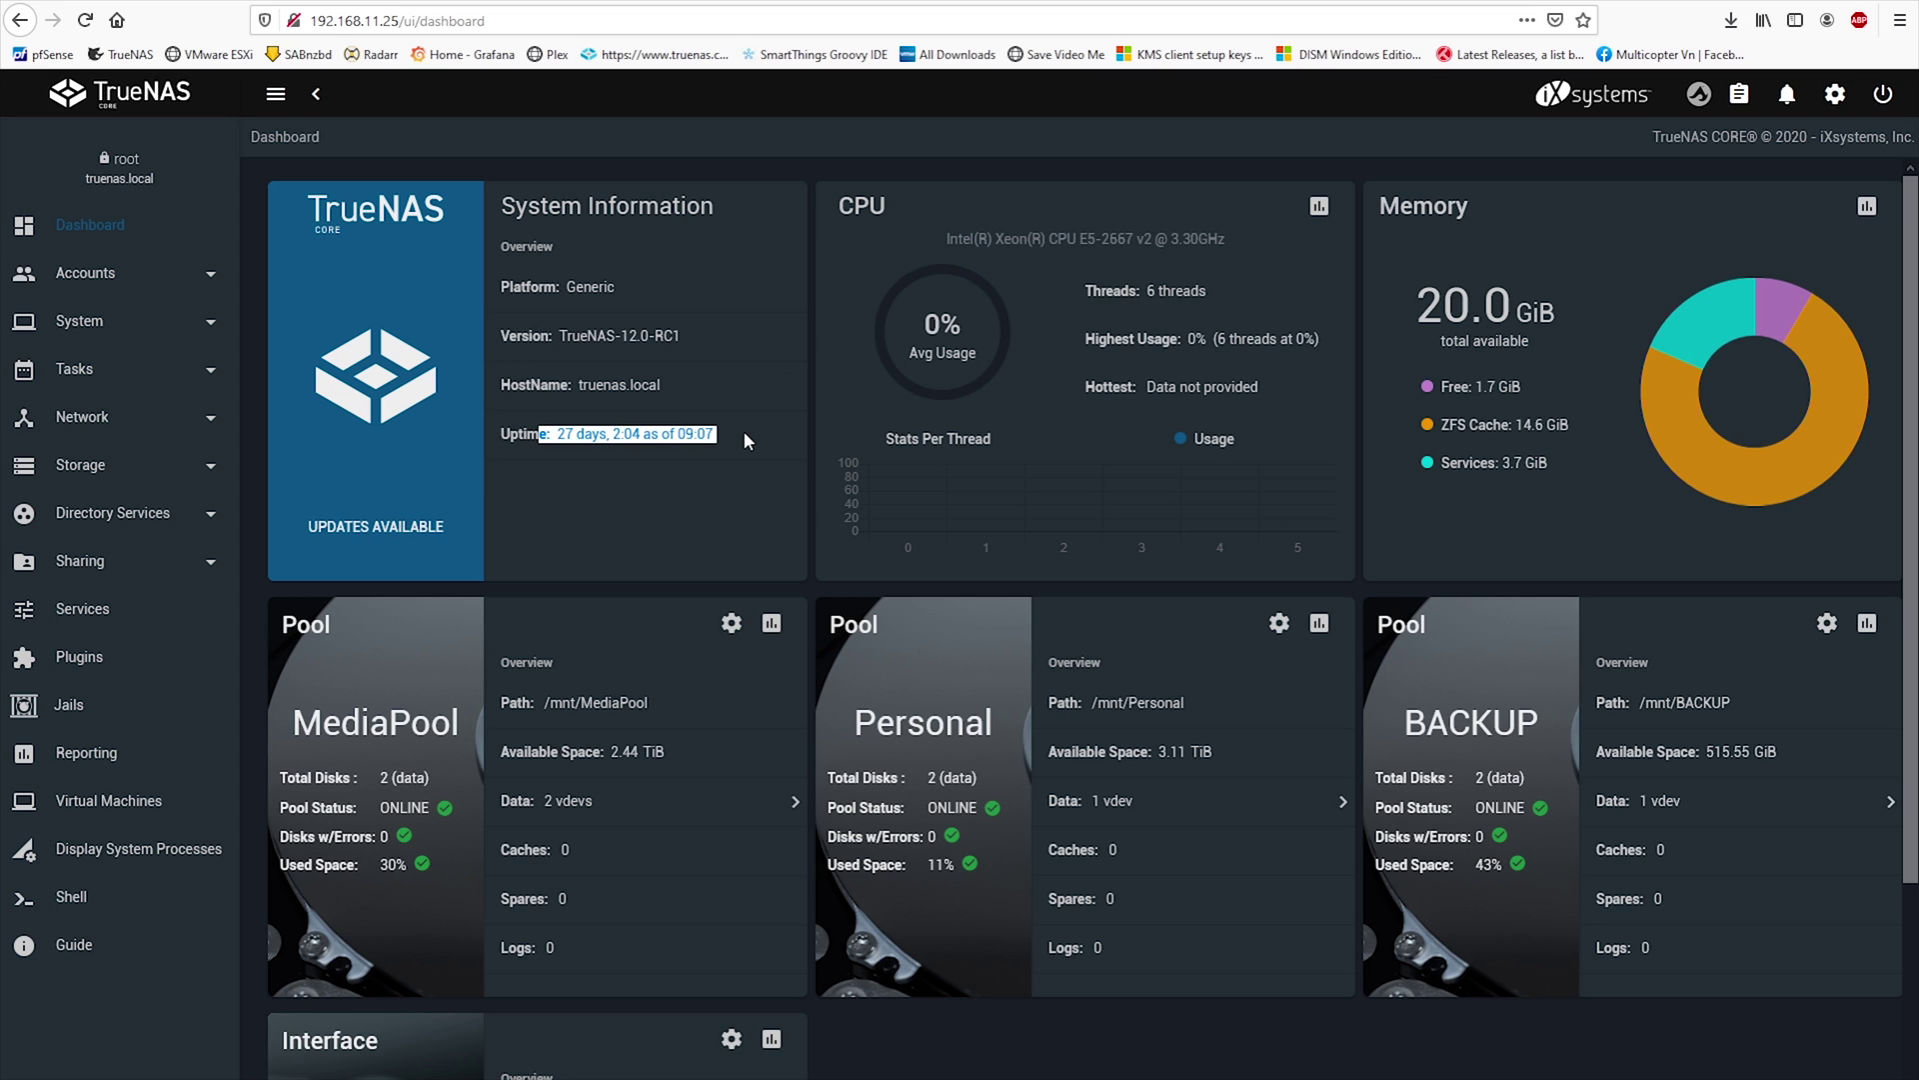
click(737, 445)
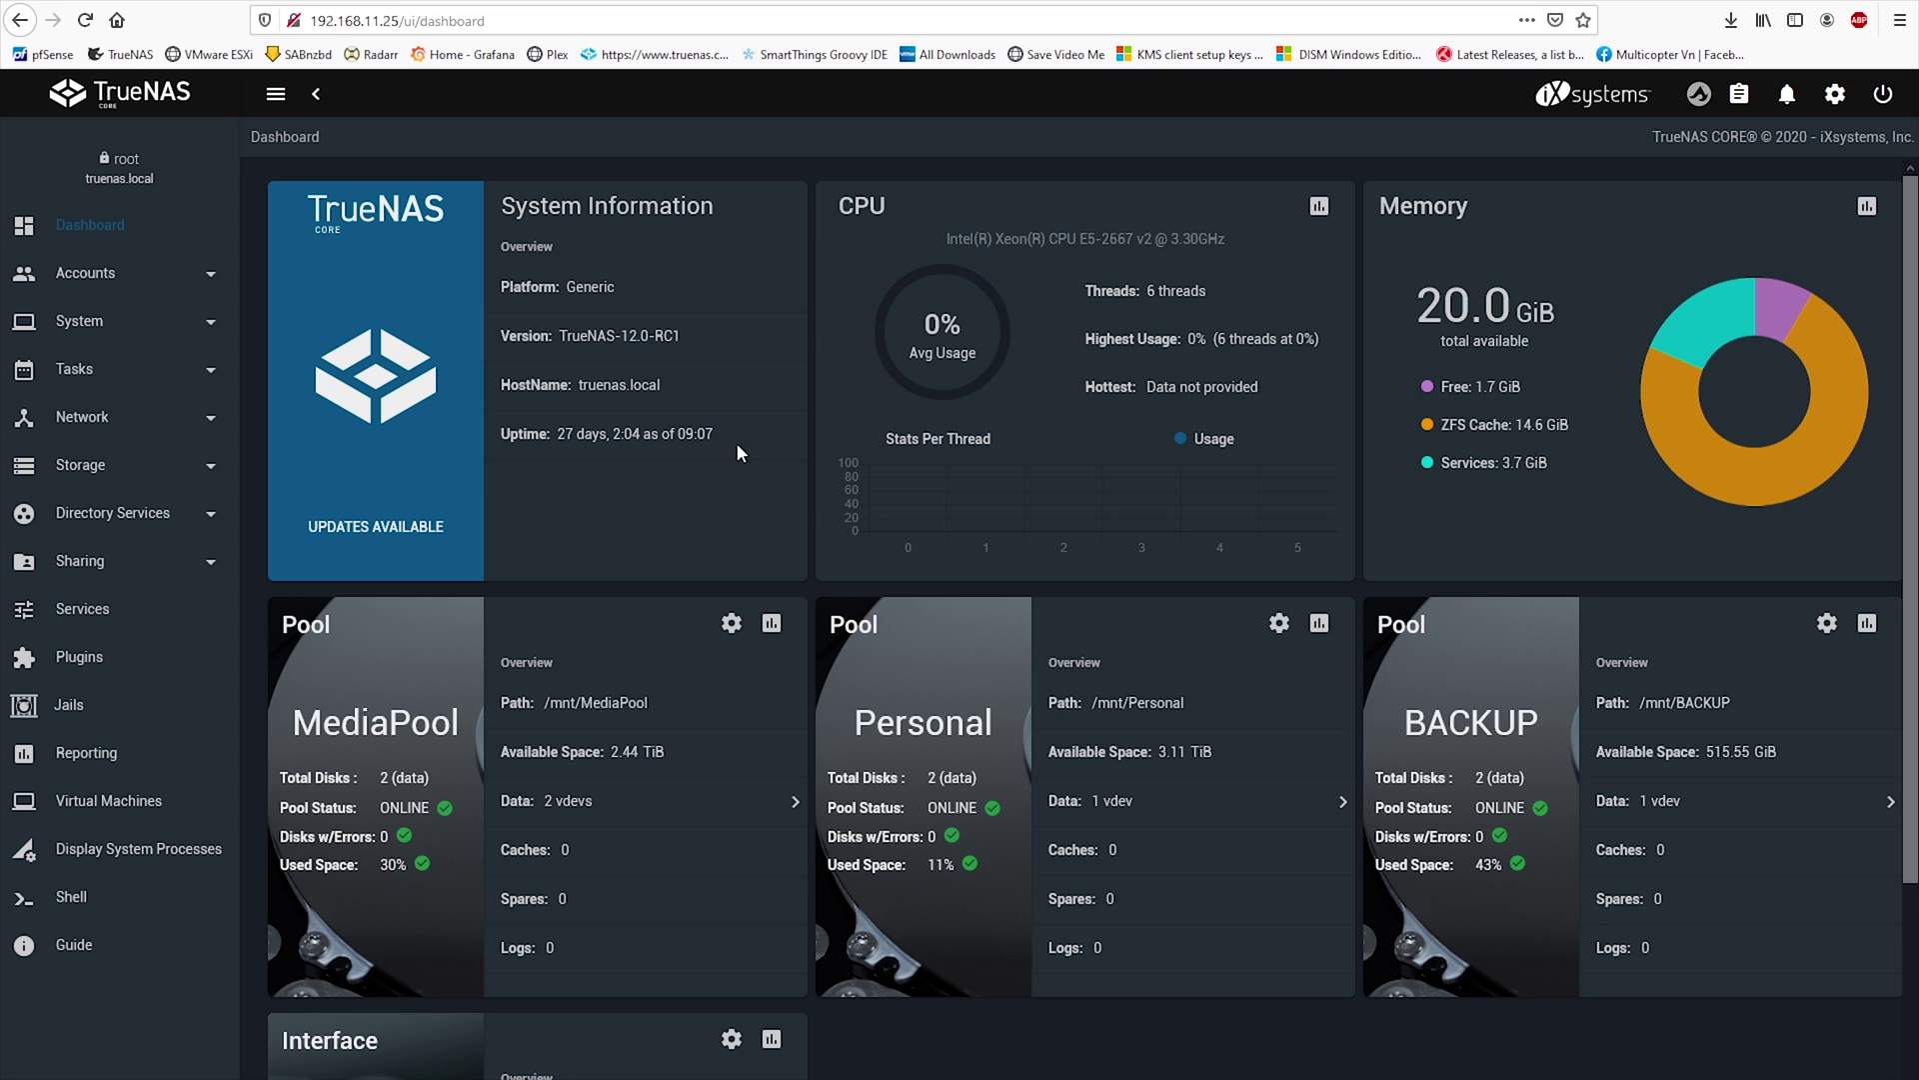
click(421, 530)
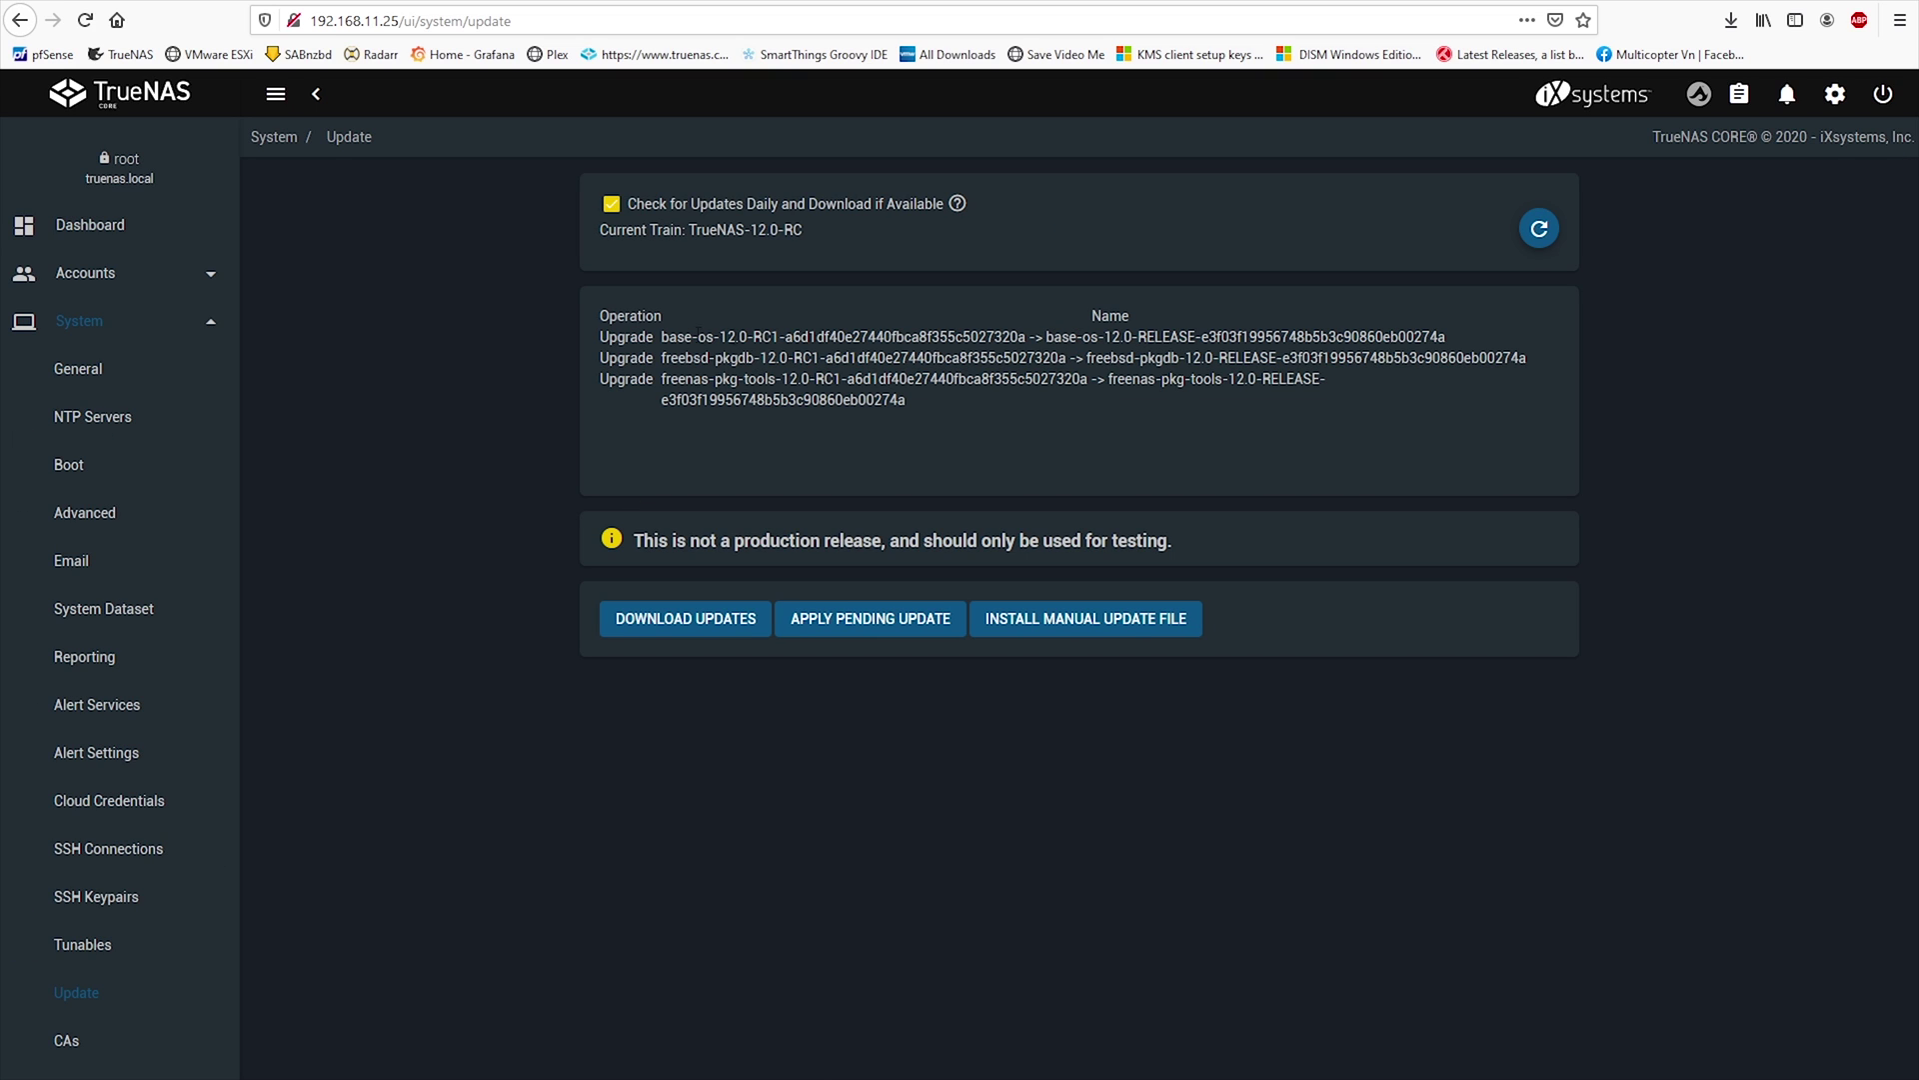
Review the pending upgrade from the current base-os version to base-os-12.0-RELEASE
drag(677, 337, 785, 337)
drag(1047, 337, 1199, 337)
click(1199, 337)
Save a configuration backup, then download the update with apply-and-reboot enabled
click(703, 622)
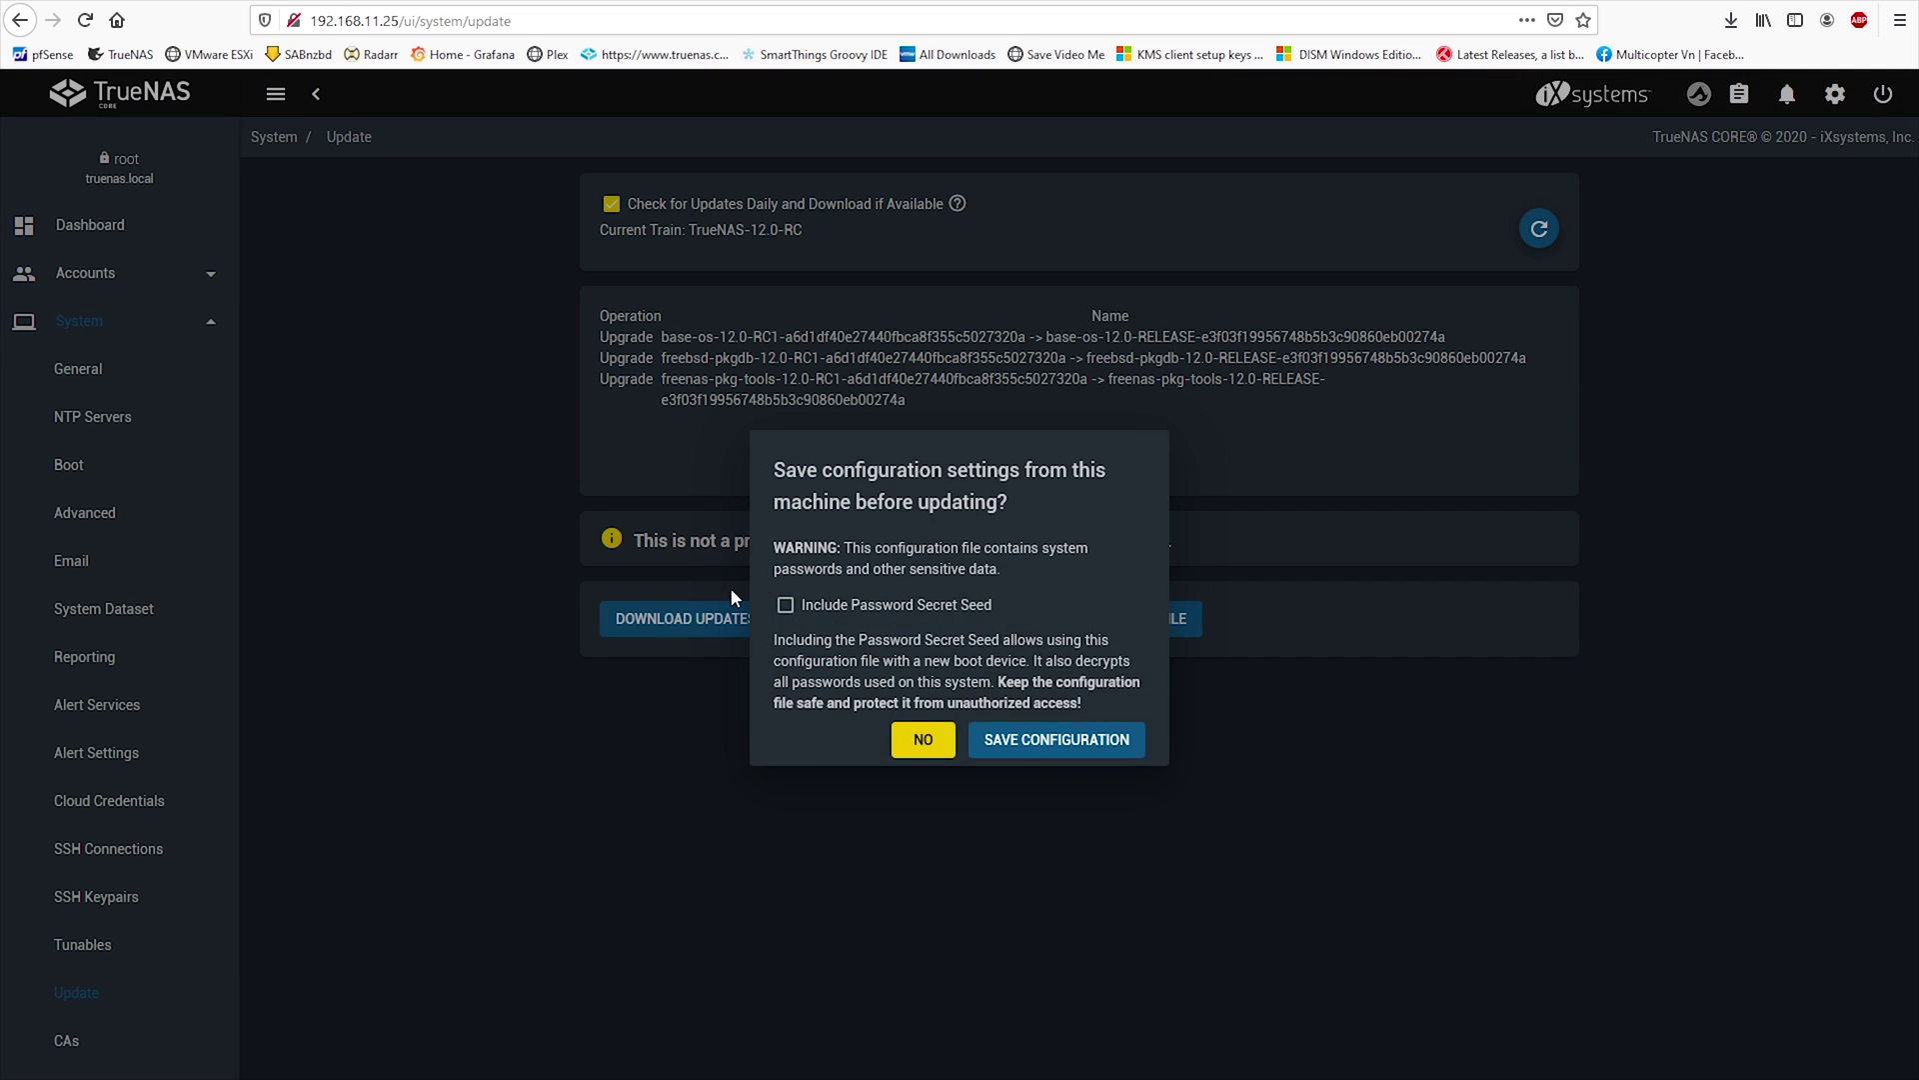
click(1024, 741)
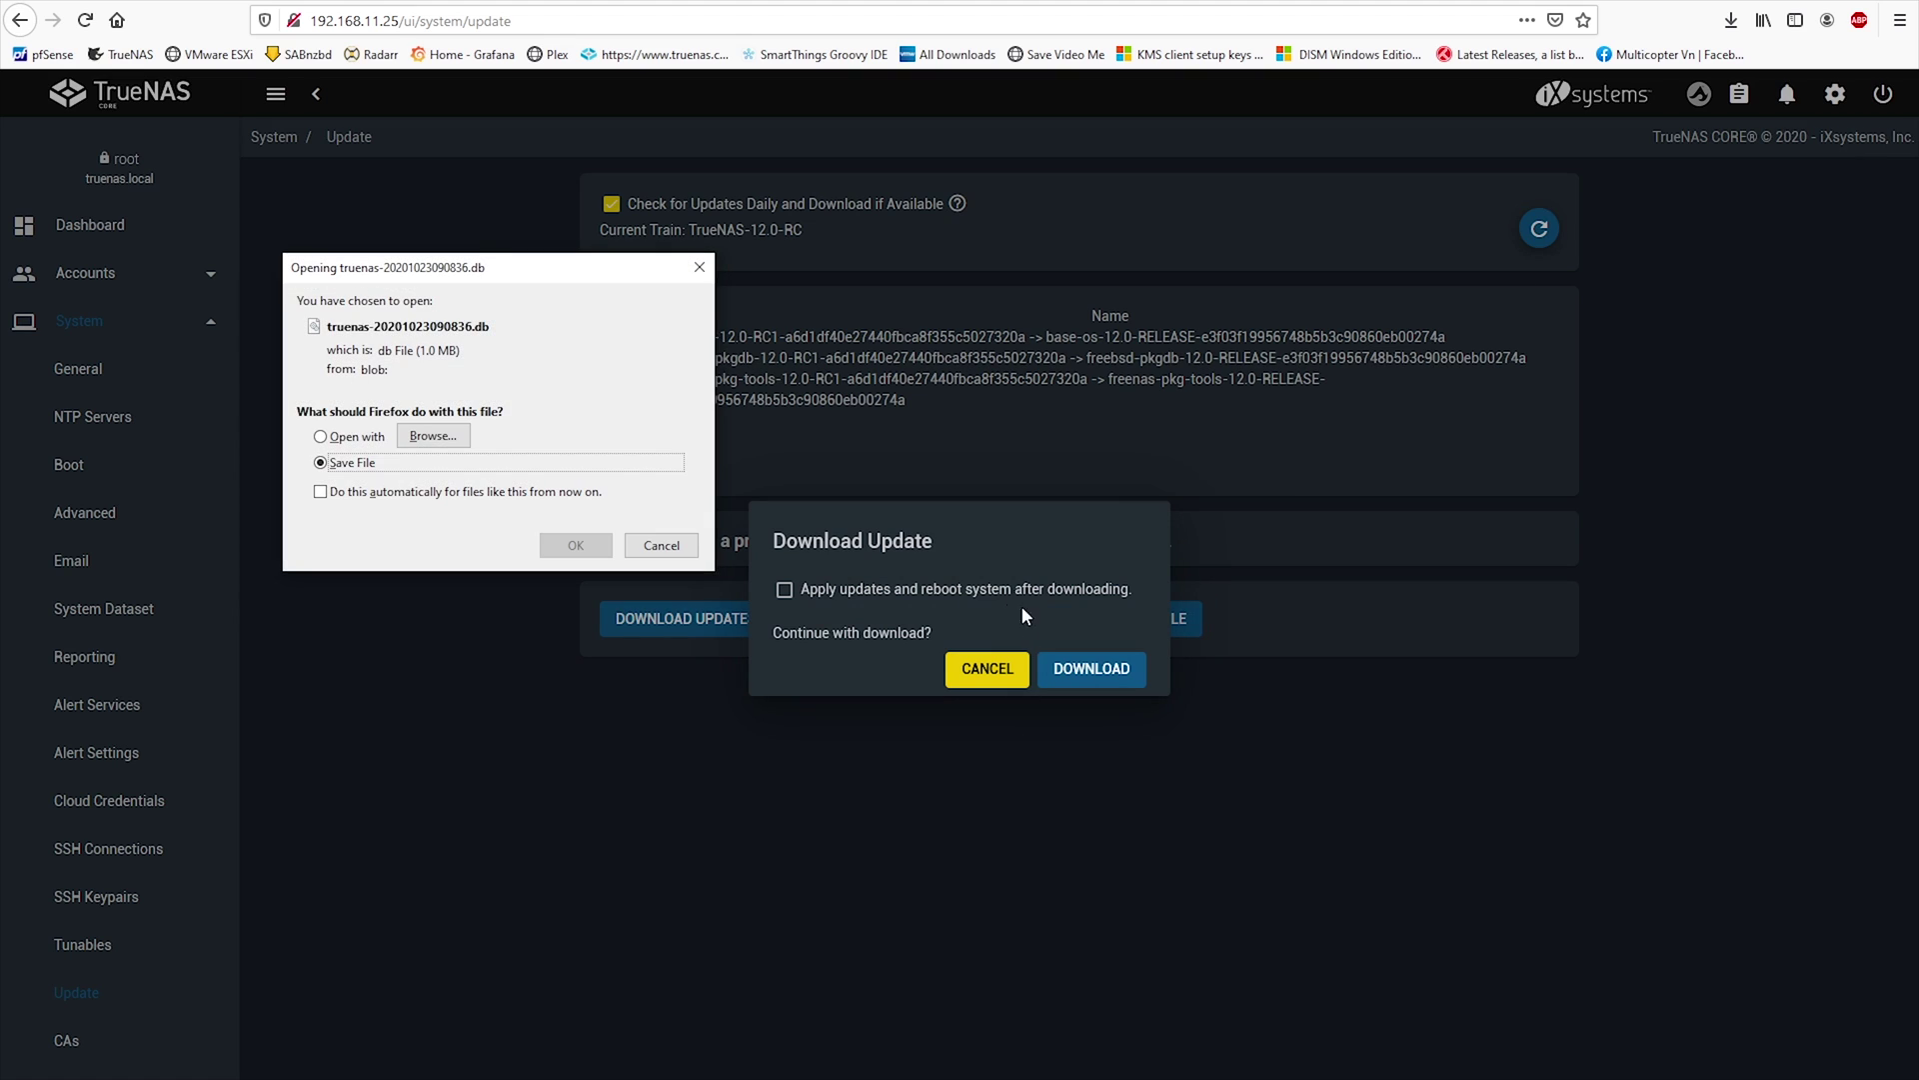
click(574, 544)
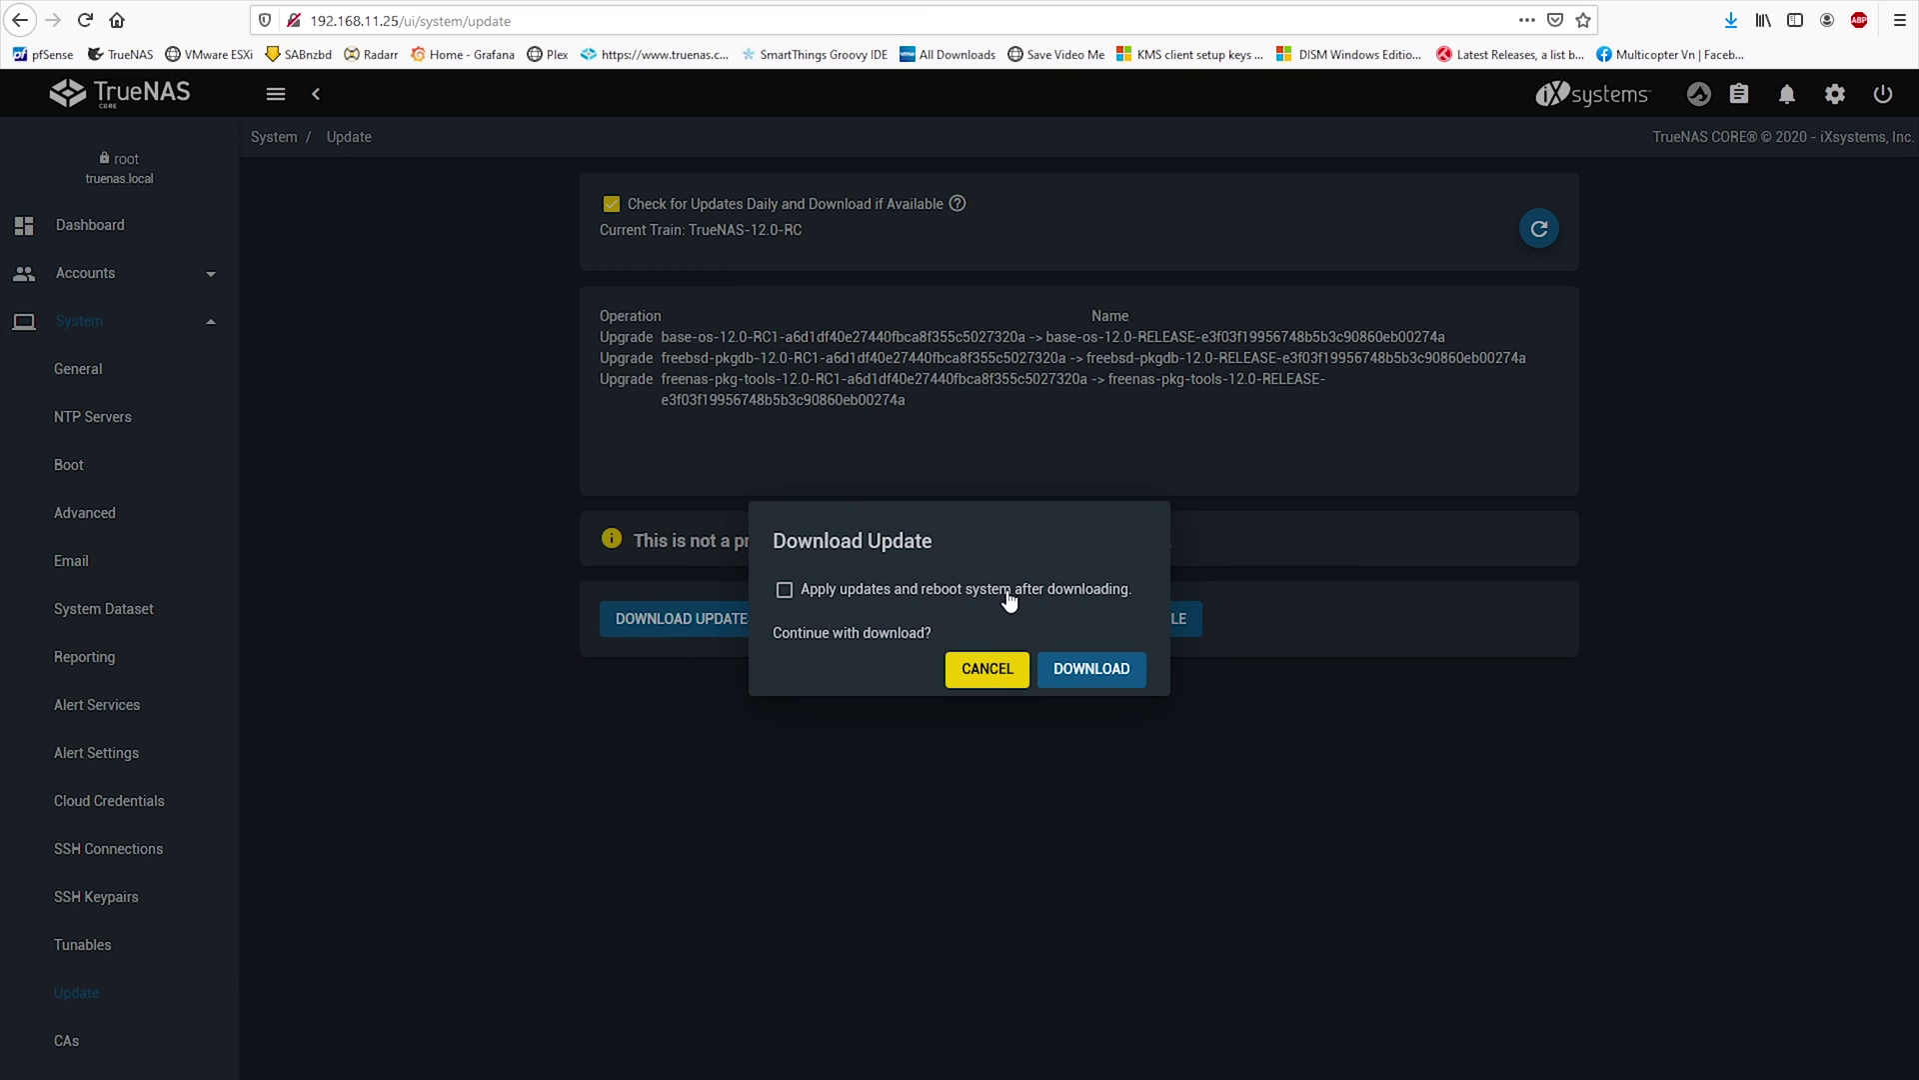
click(825, 596)
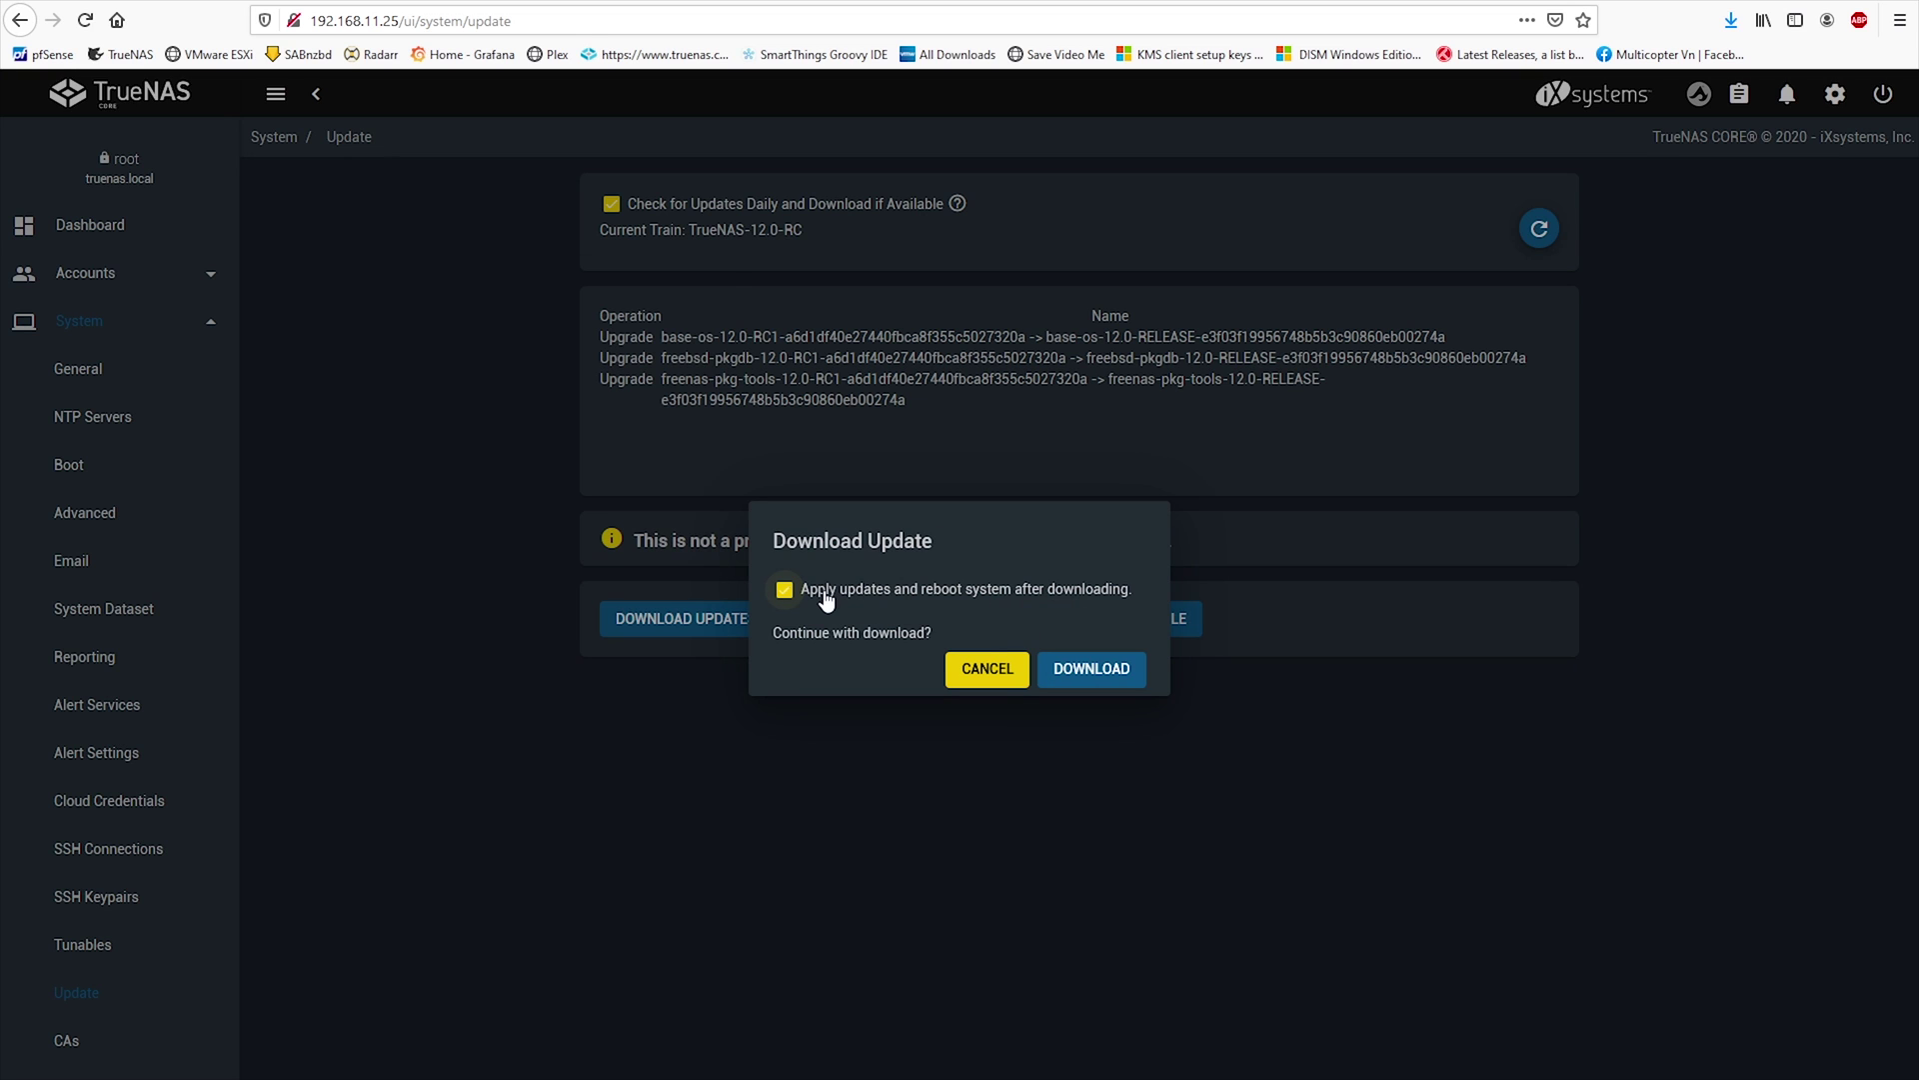
click(1072, 670)
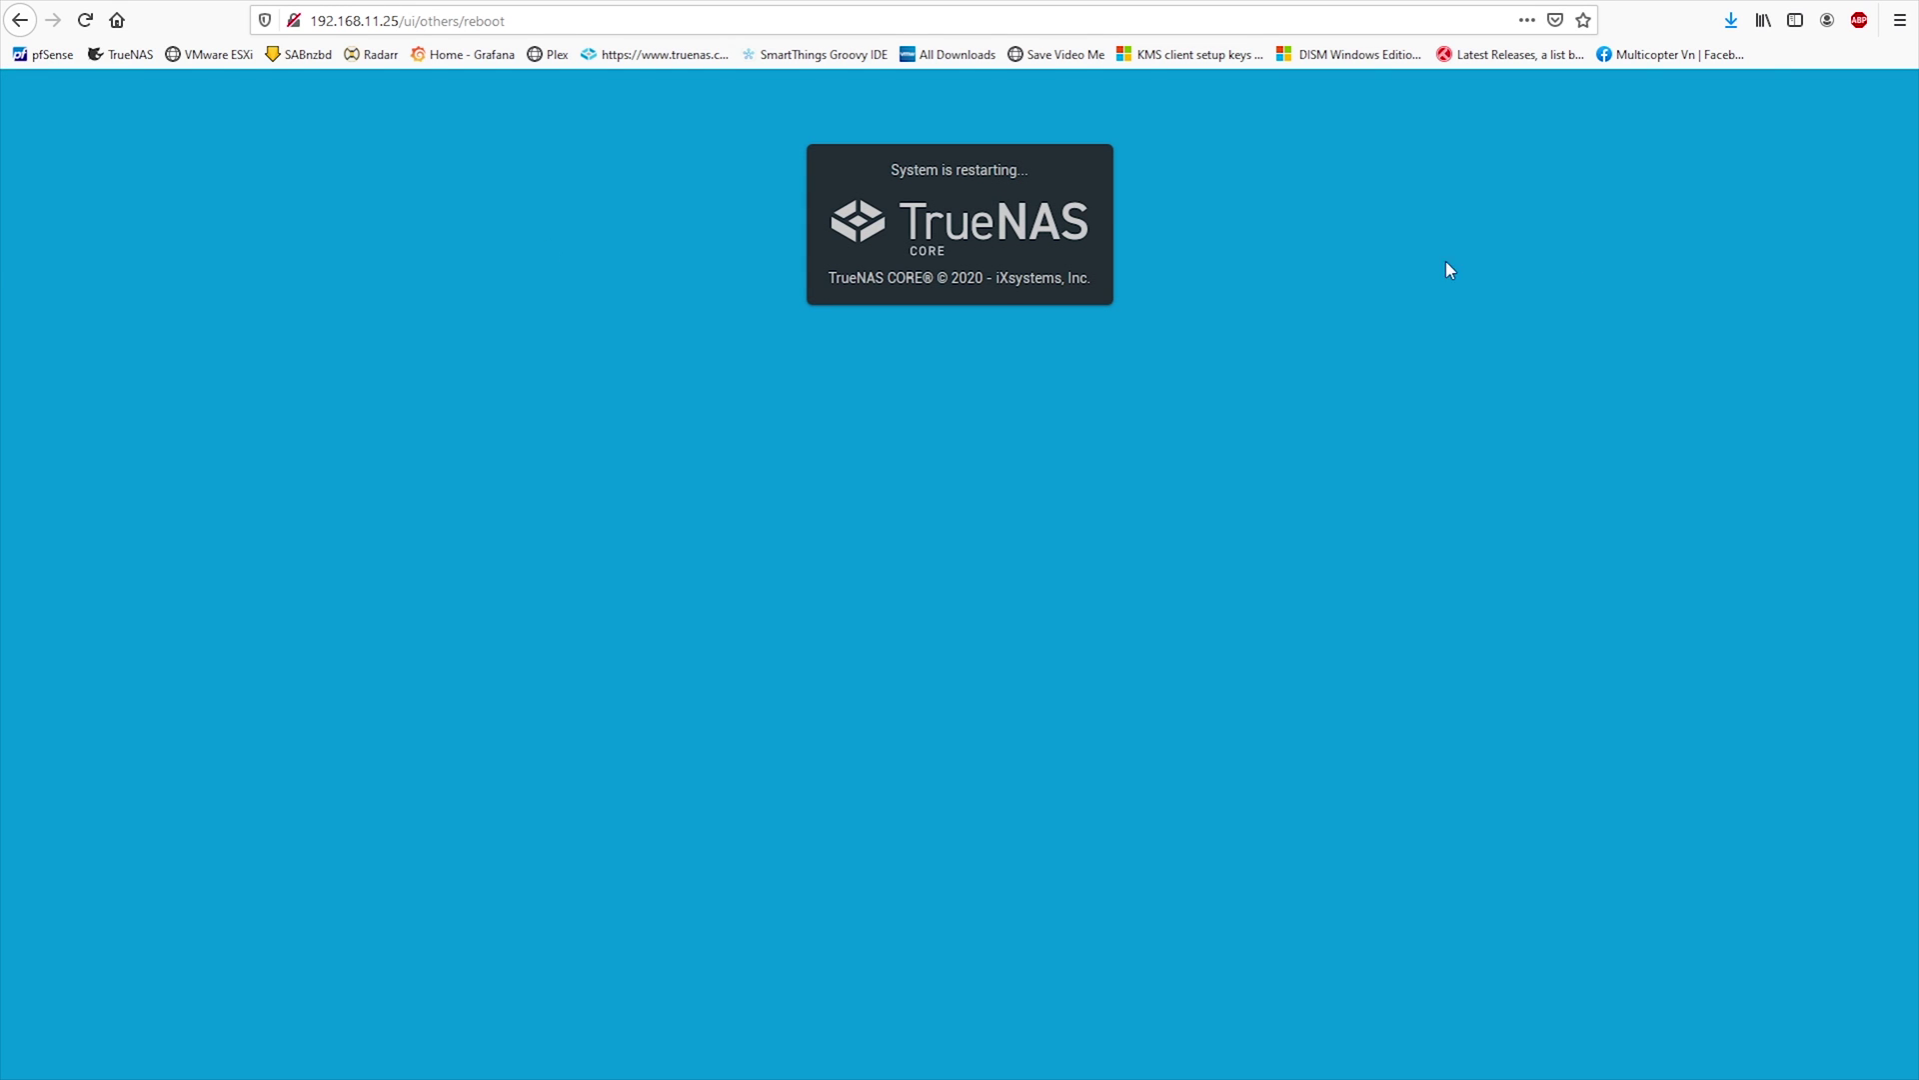
Log in to VMware ESXi and open the TrueNAS-CORE-Beta console, watching it reboot into TrueNAS-12.0-RELEASE
key(super+Right)
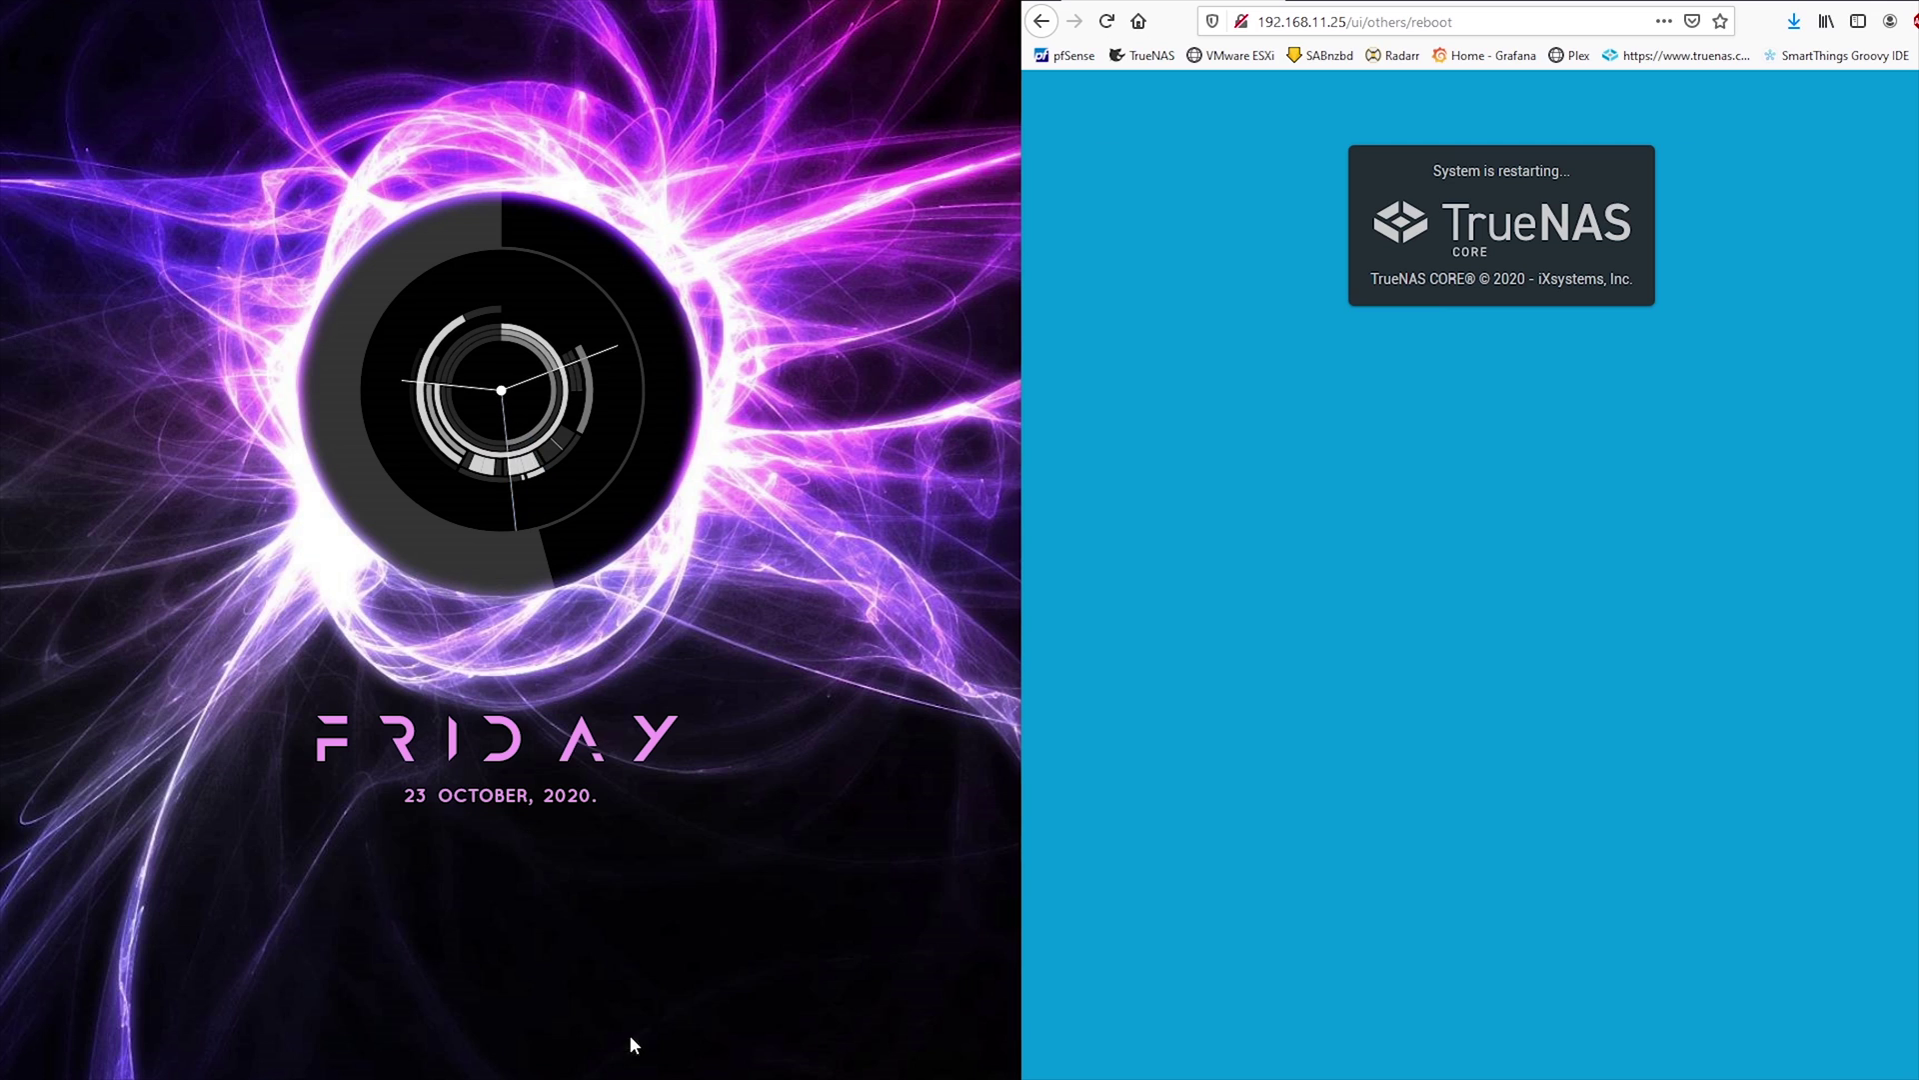
key(ctrl+n)
click(210, 712)
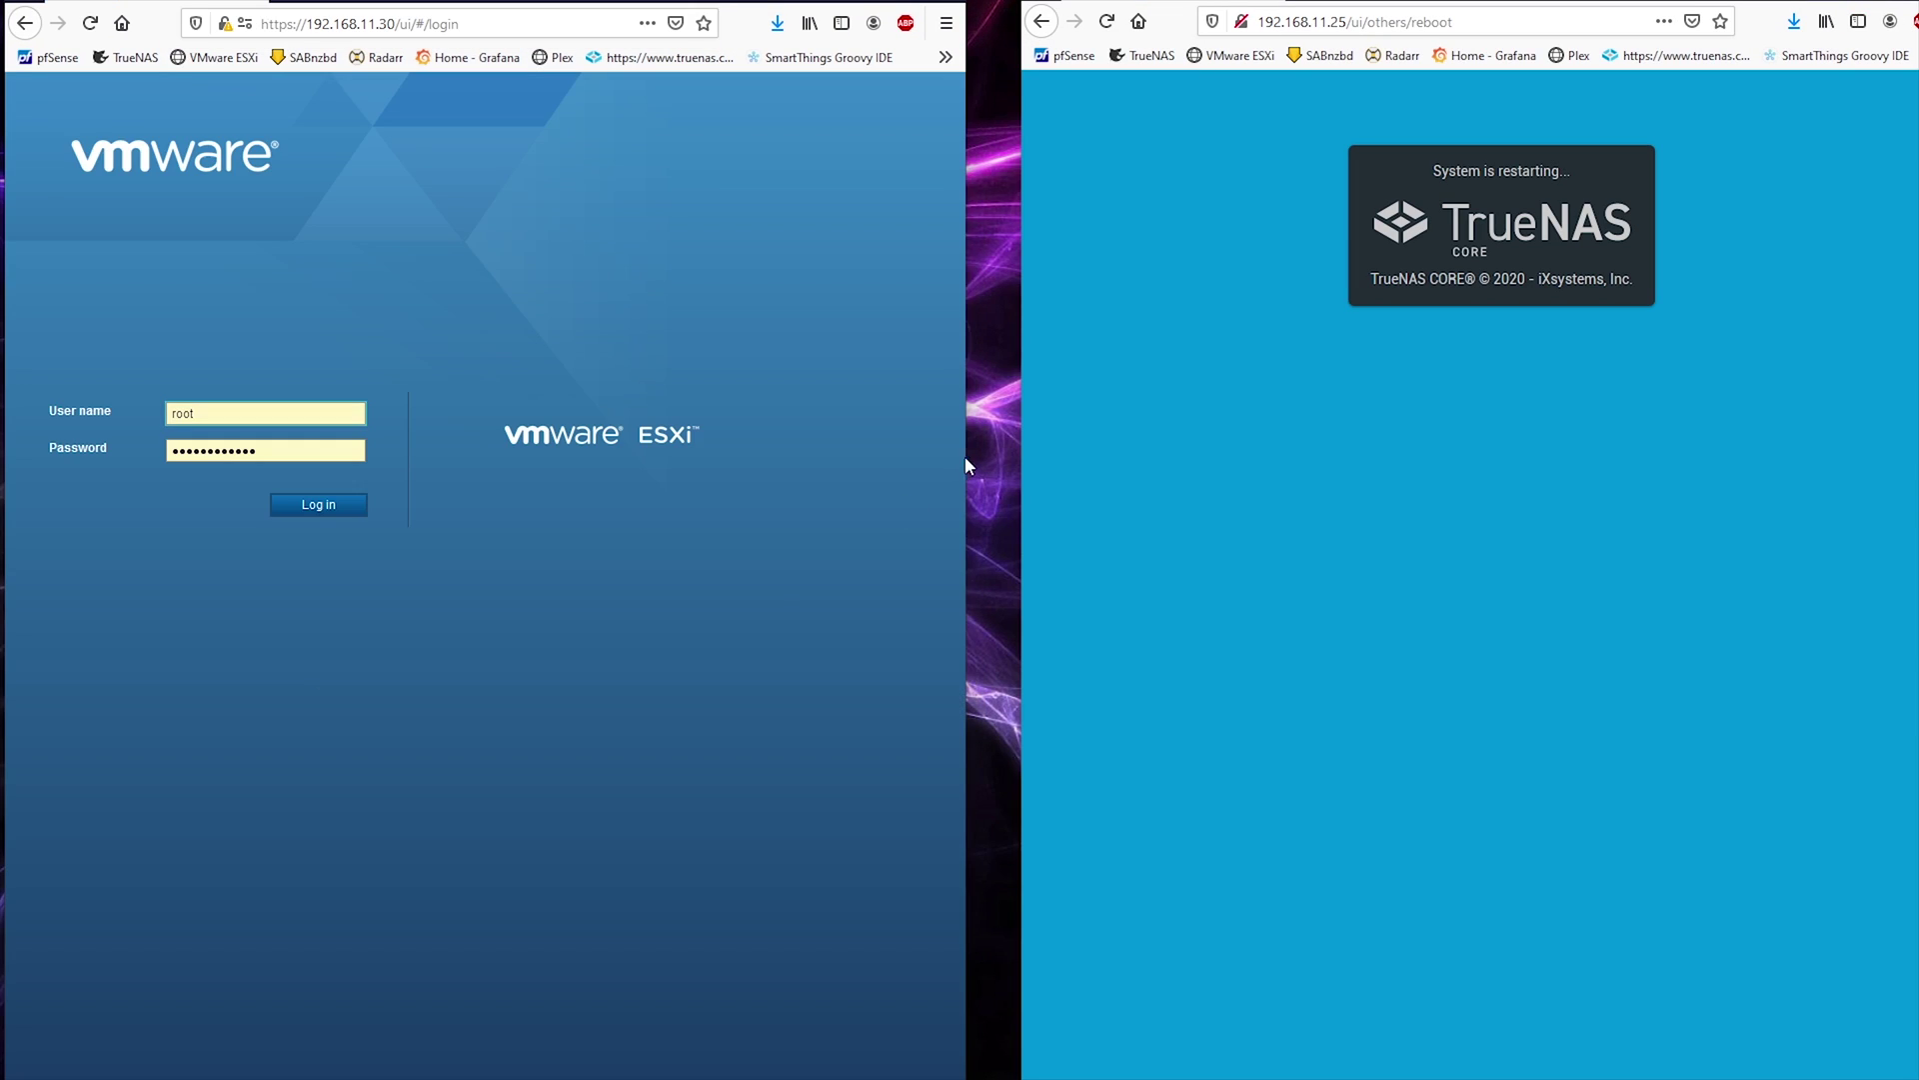
click(320, 503)
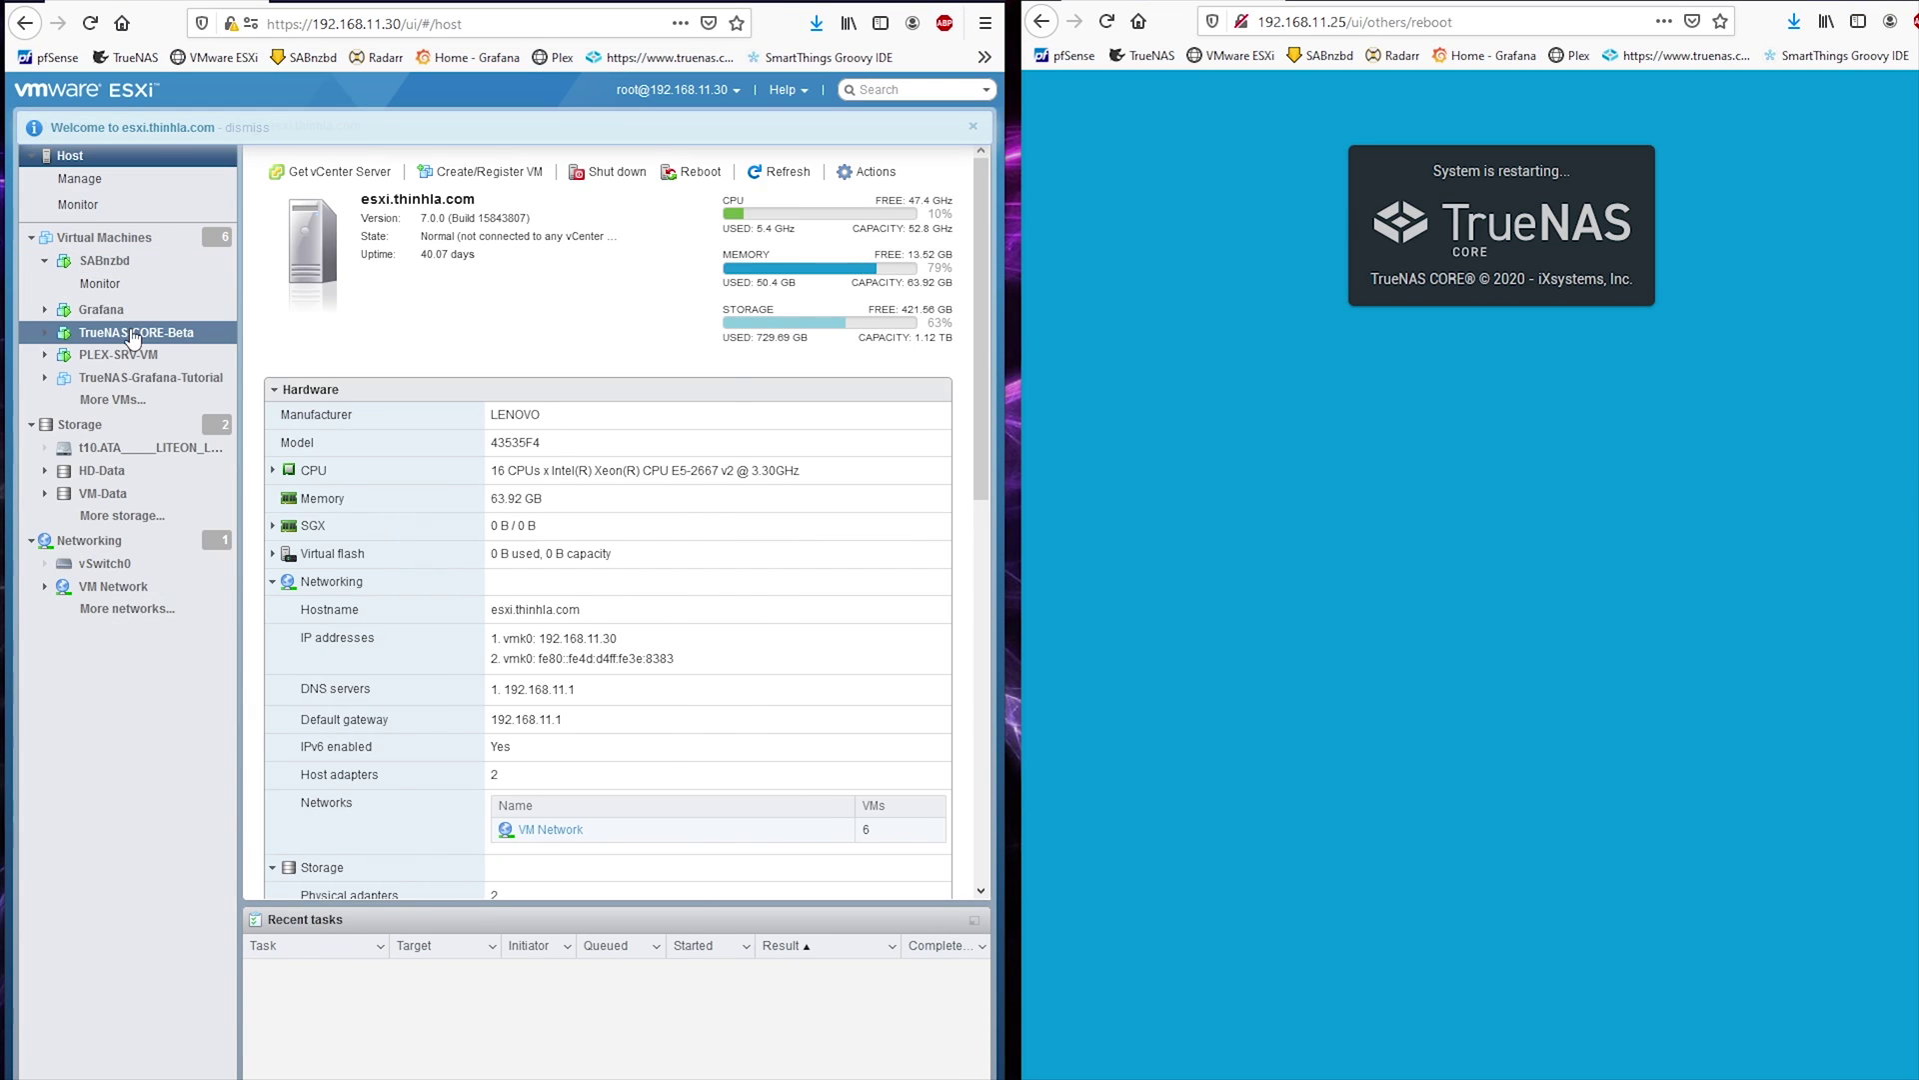
click(349, 270)
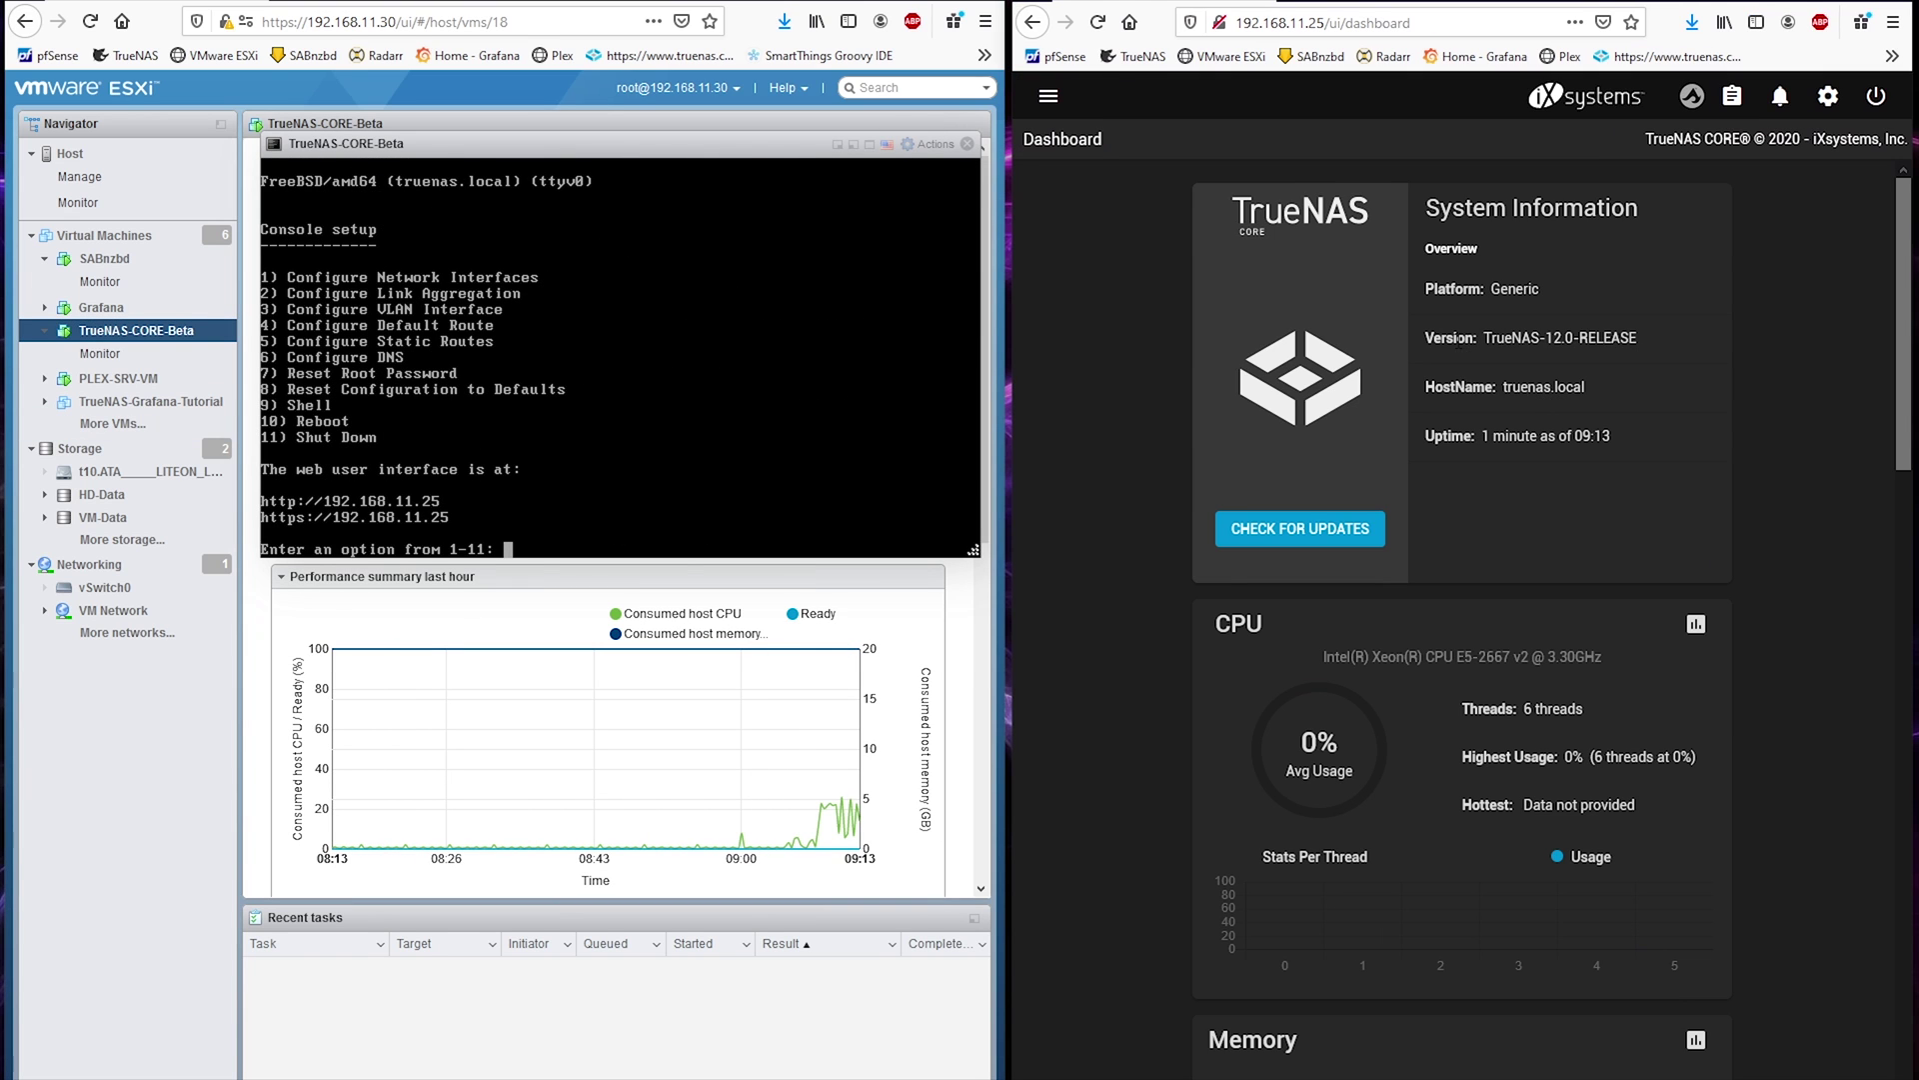
drag(1458, 339, 1689, 328)
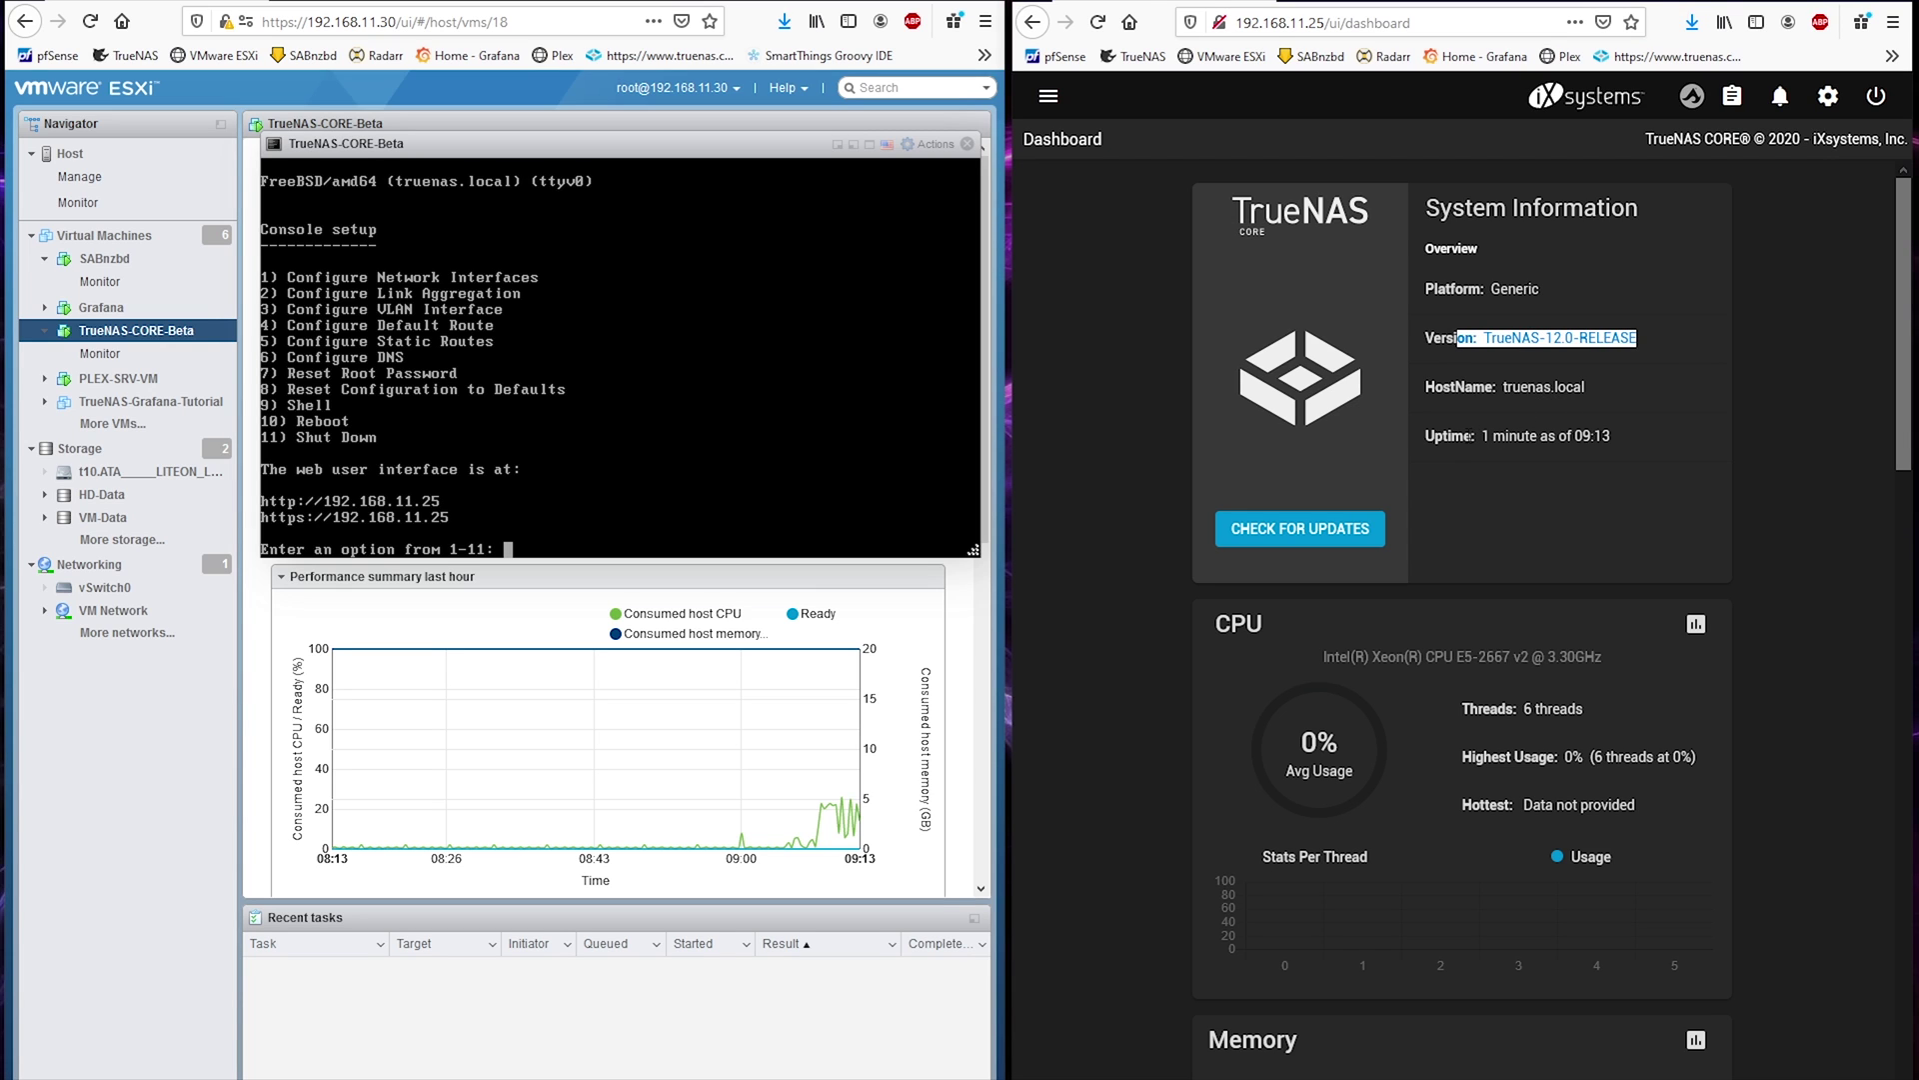
Scroll the 12.0-RELEASE dashboard and confirm the BACKUP, MediaPool and Personal pools are ONLINE
click(1637, 430)
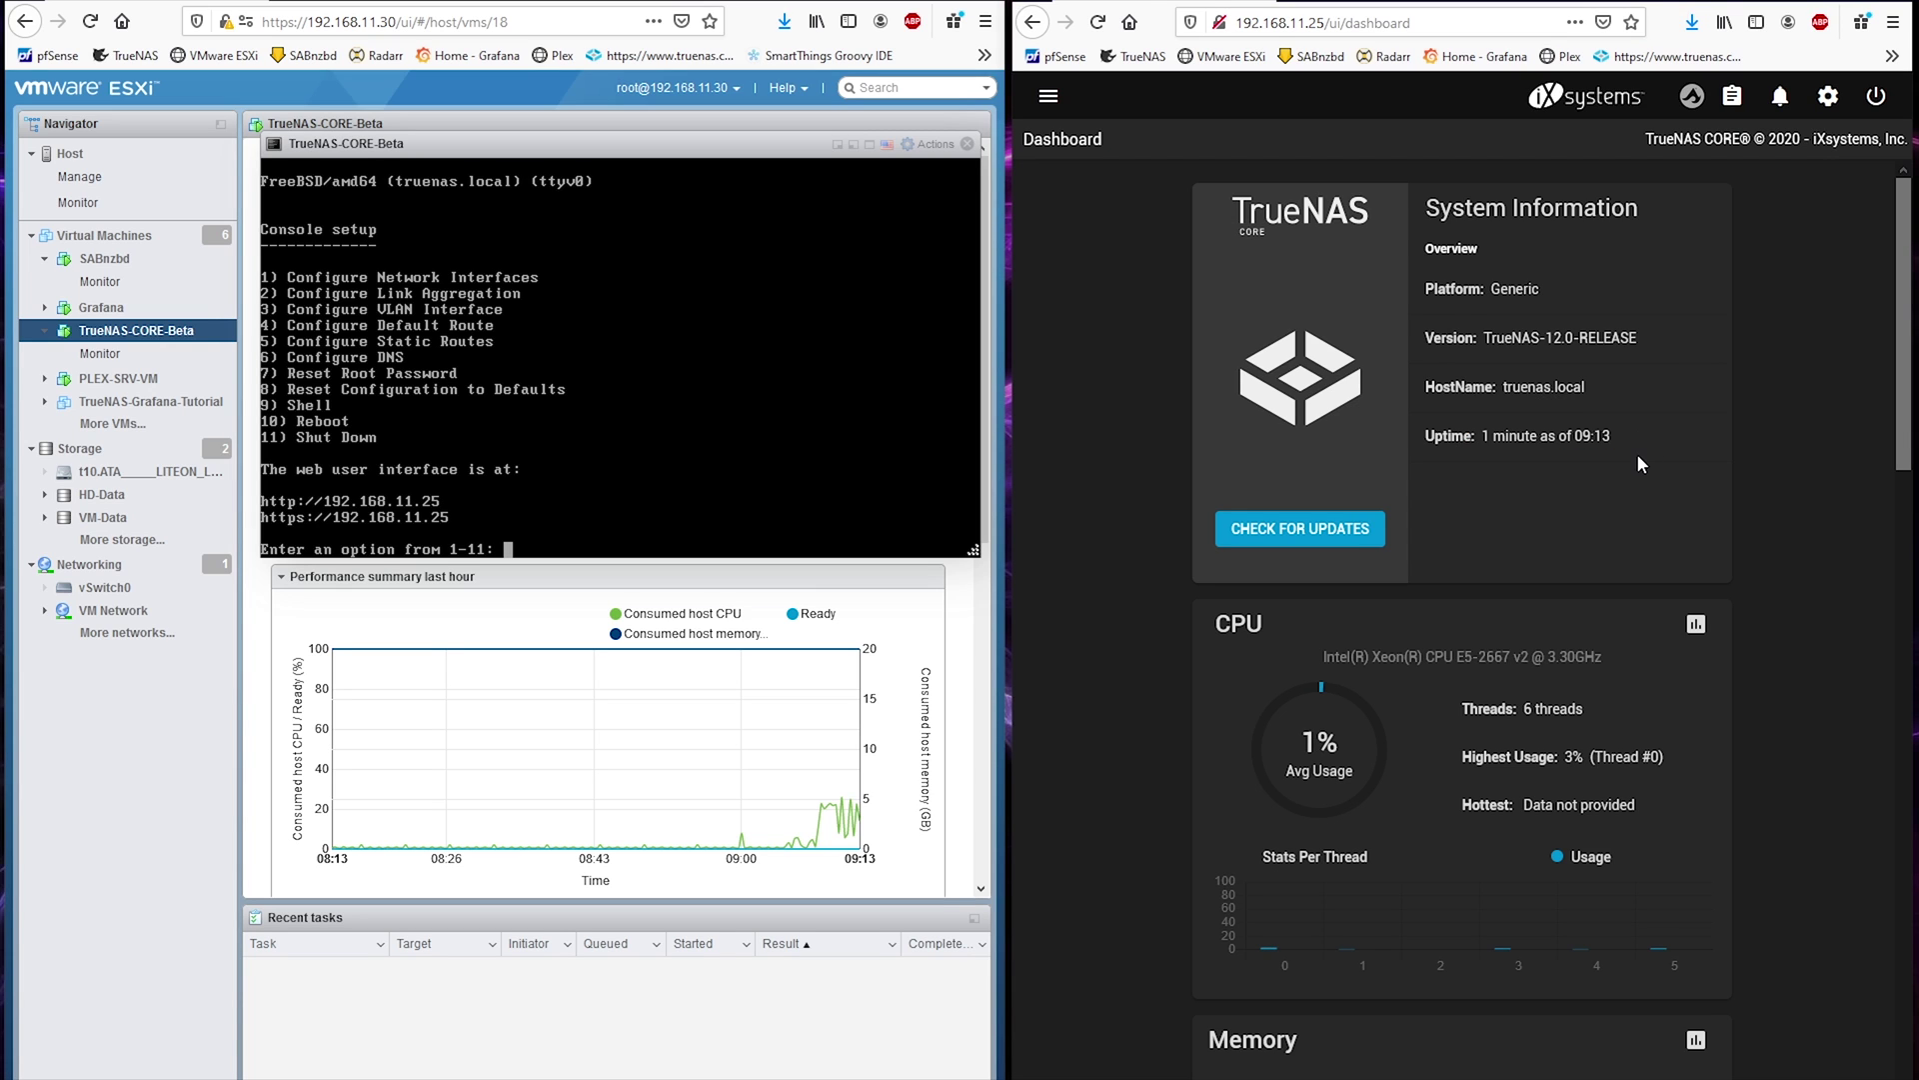
scroll(1640, 458, down, 4)
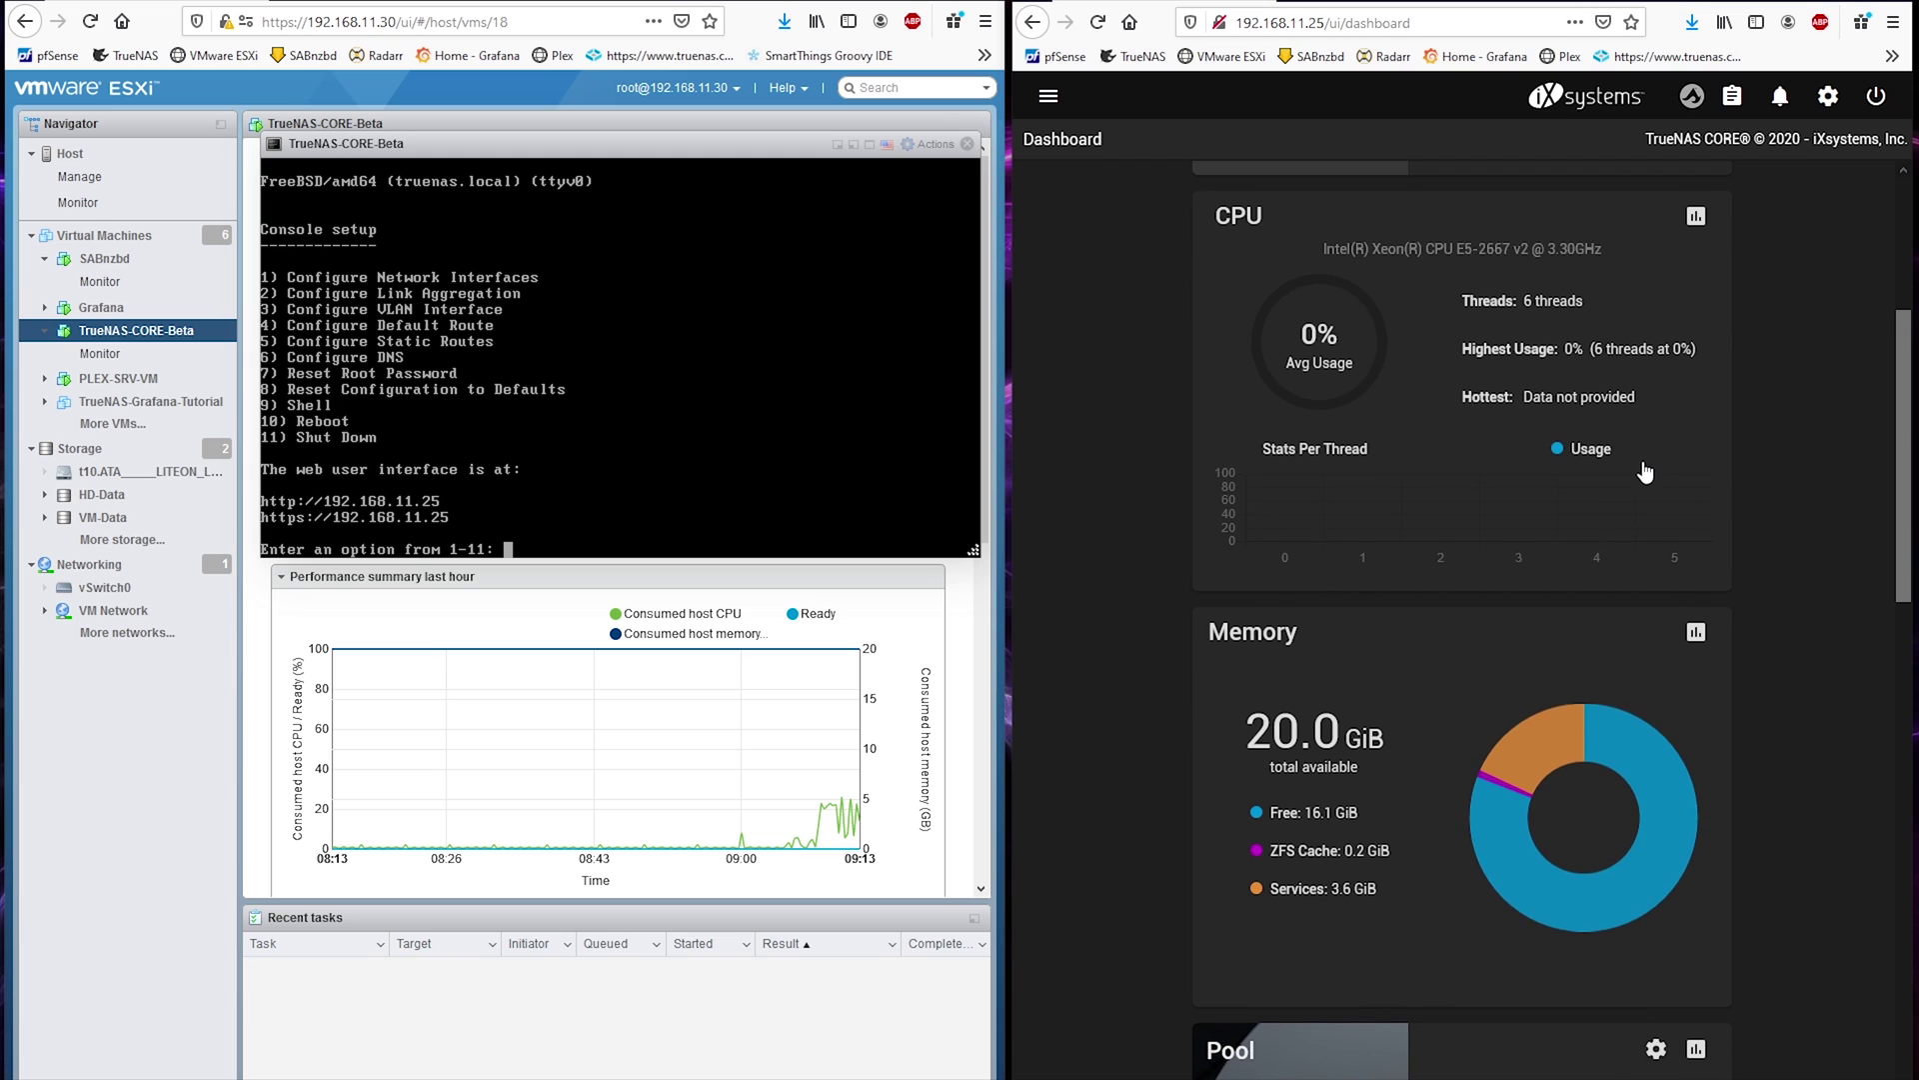
scroll(1429, 830, down, 3)
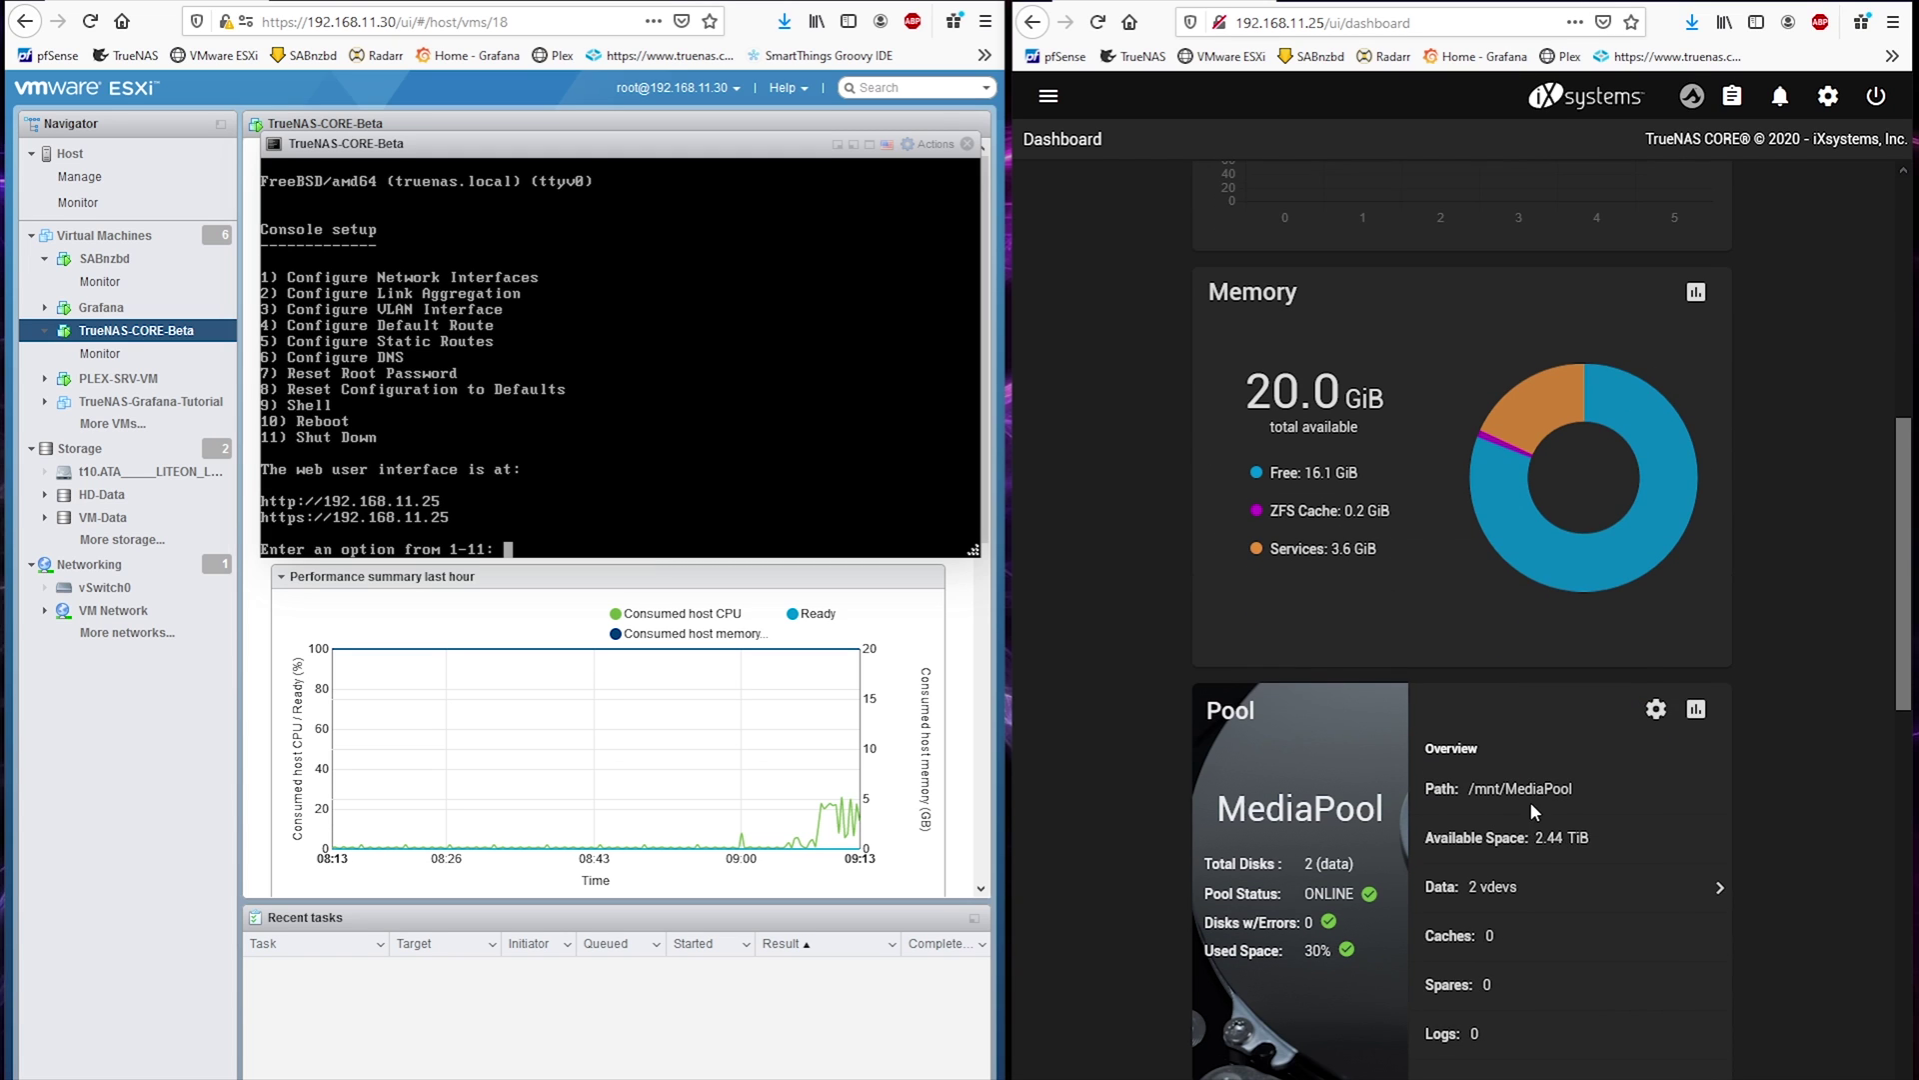
scroll(1526, 798, down, 3)
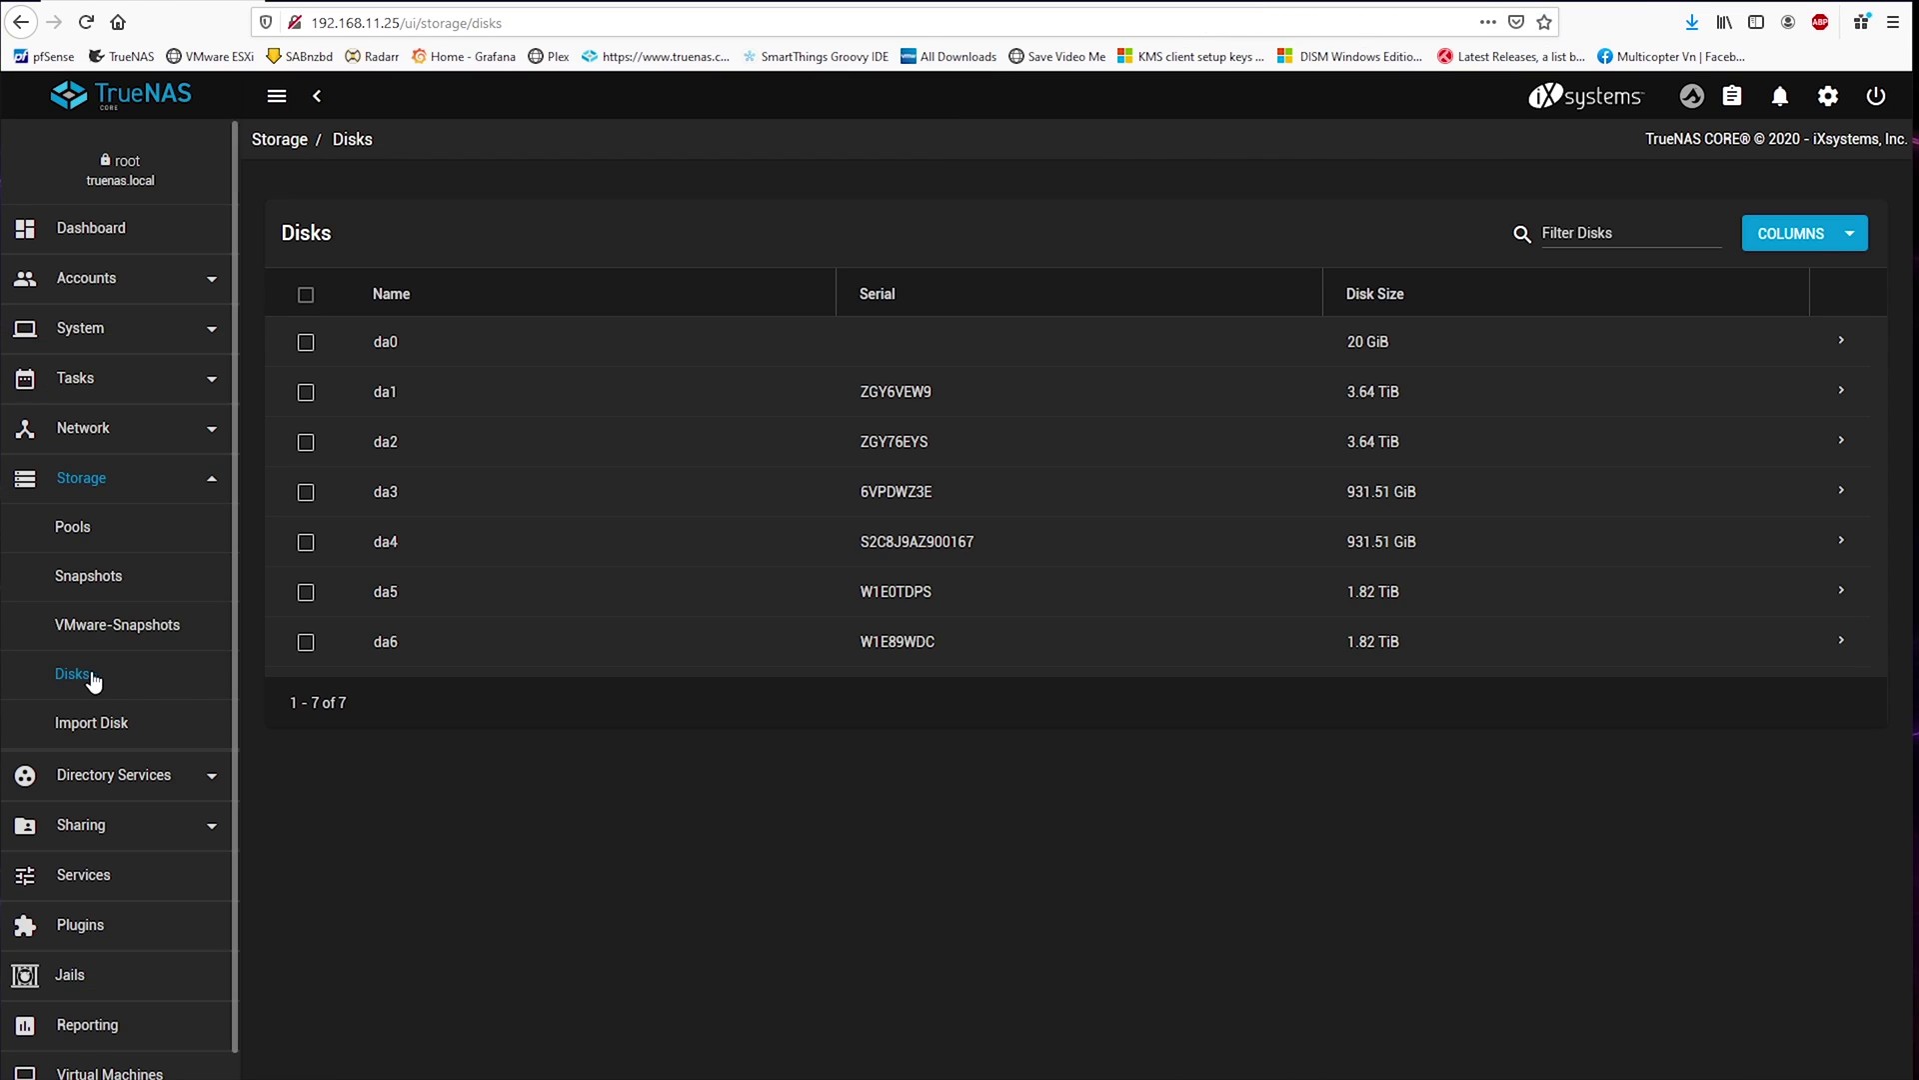
click(76, 530)
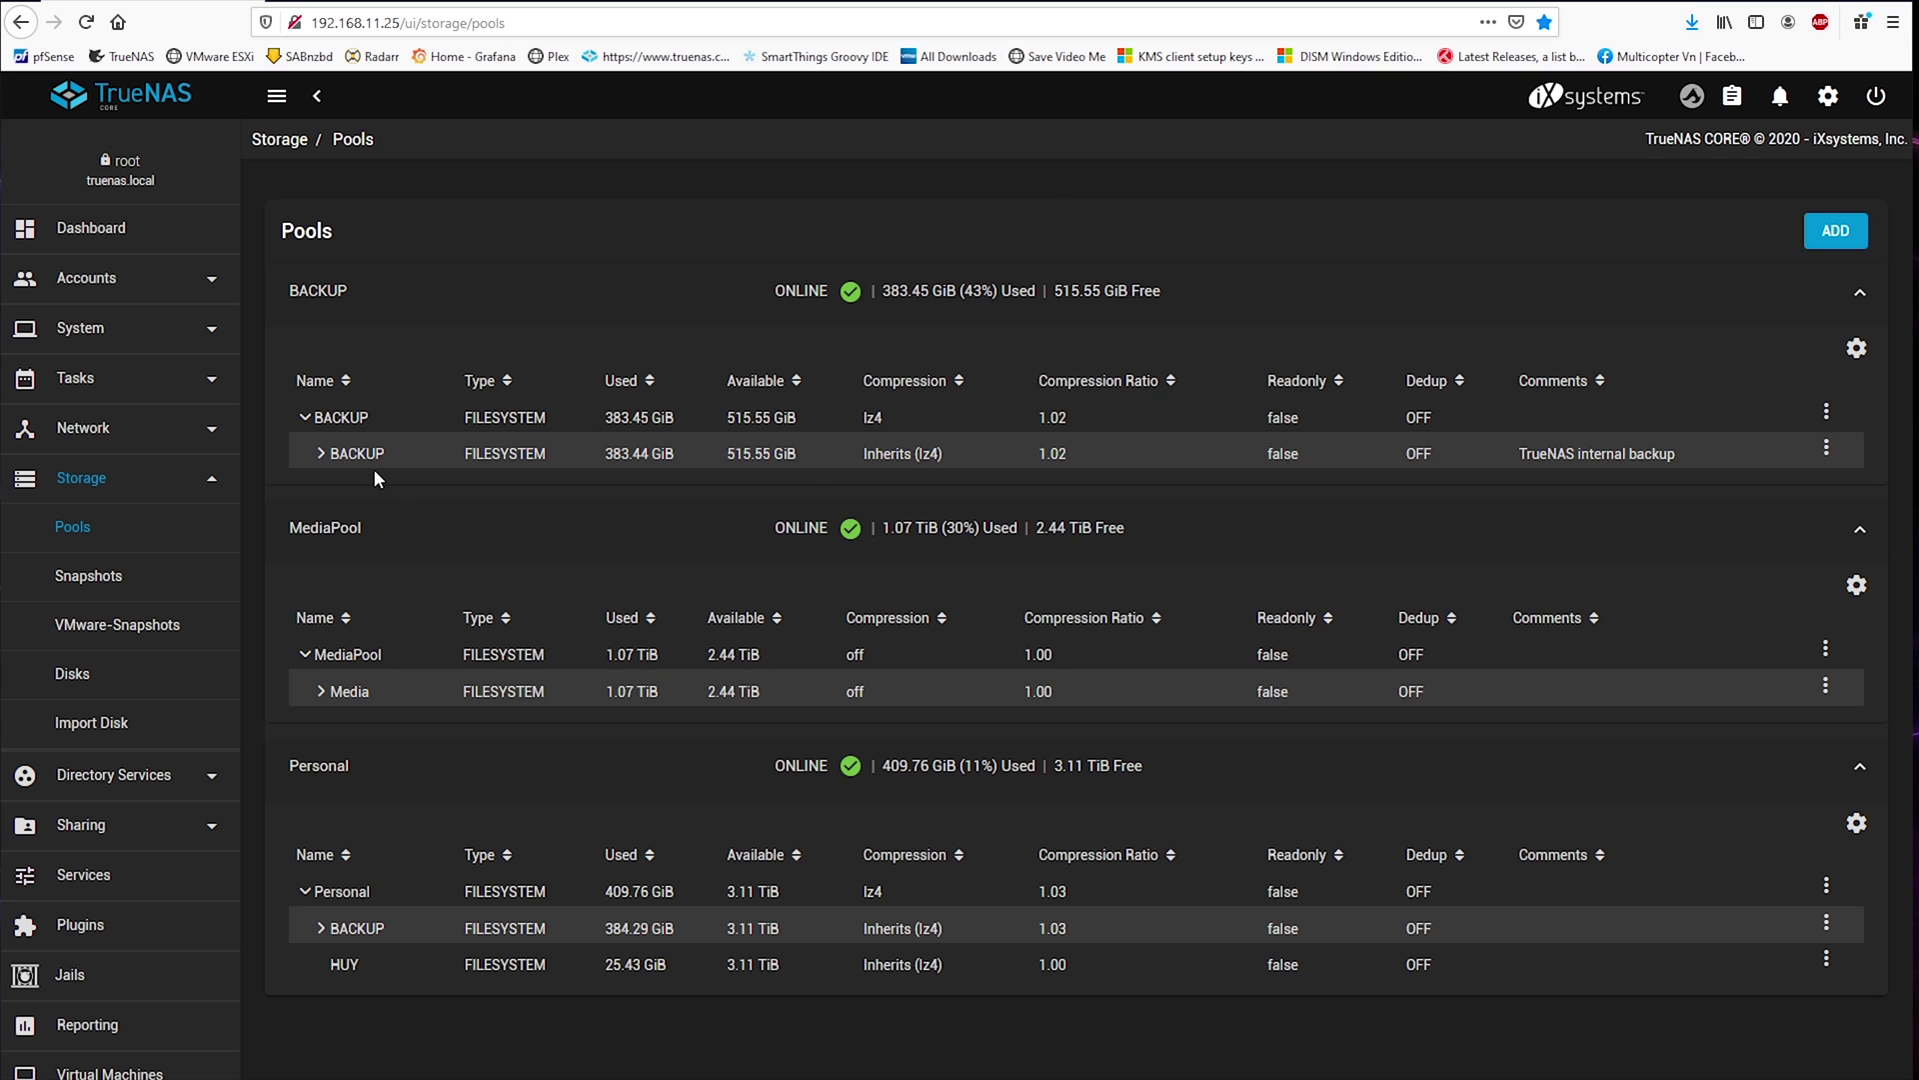
click(100, 482)
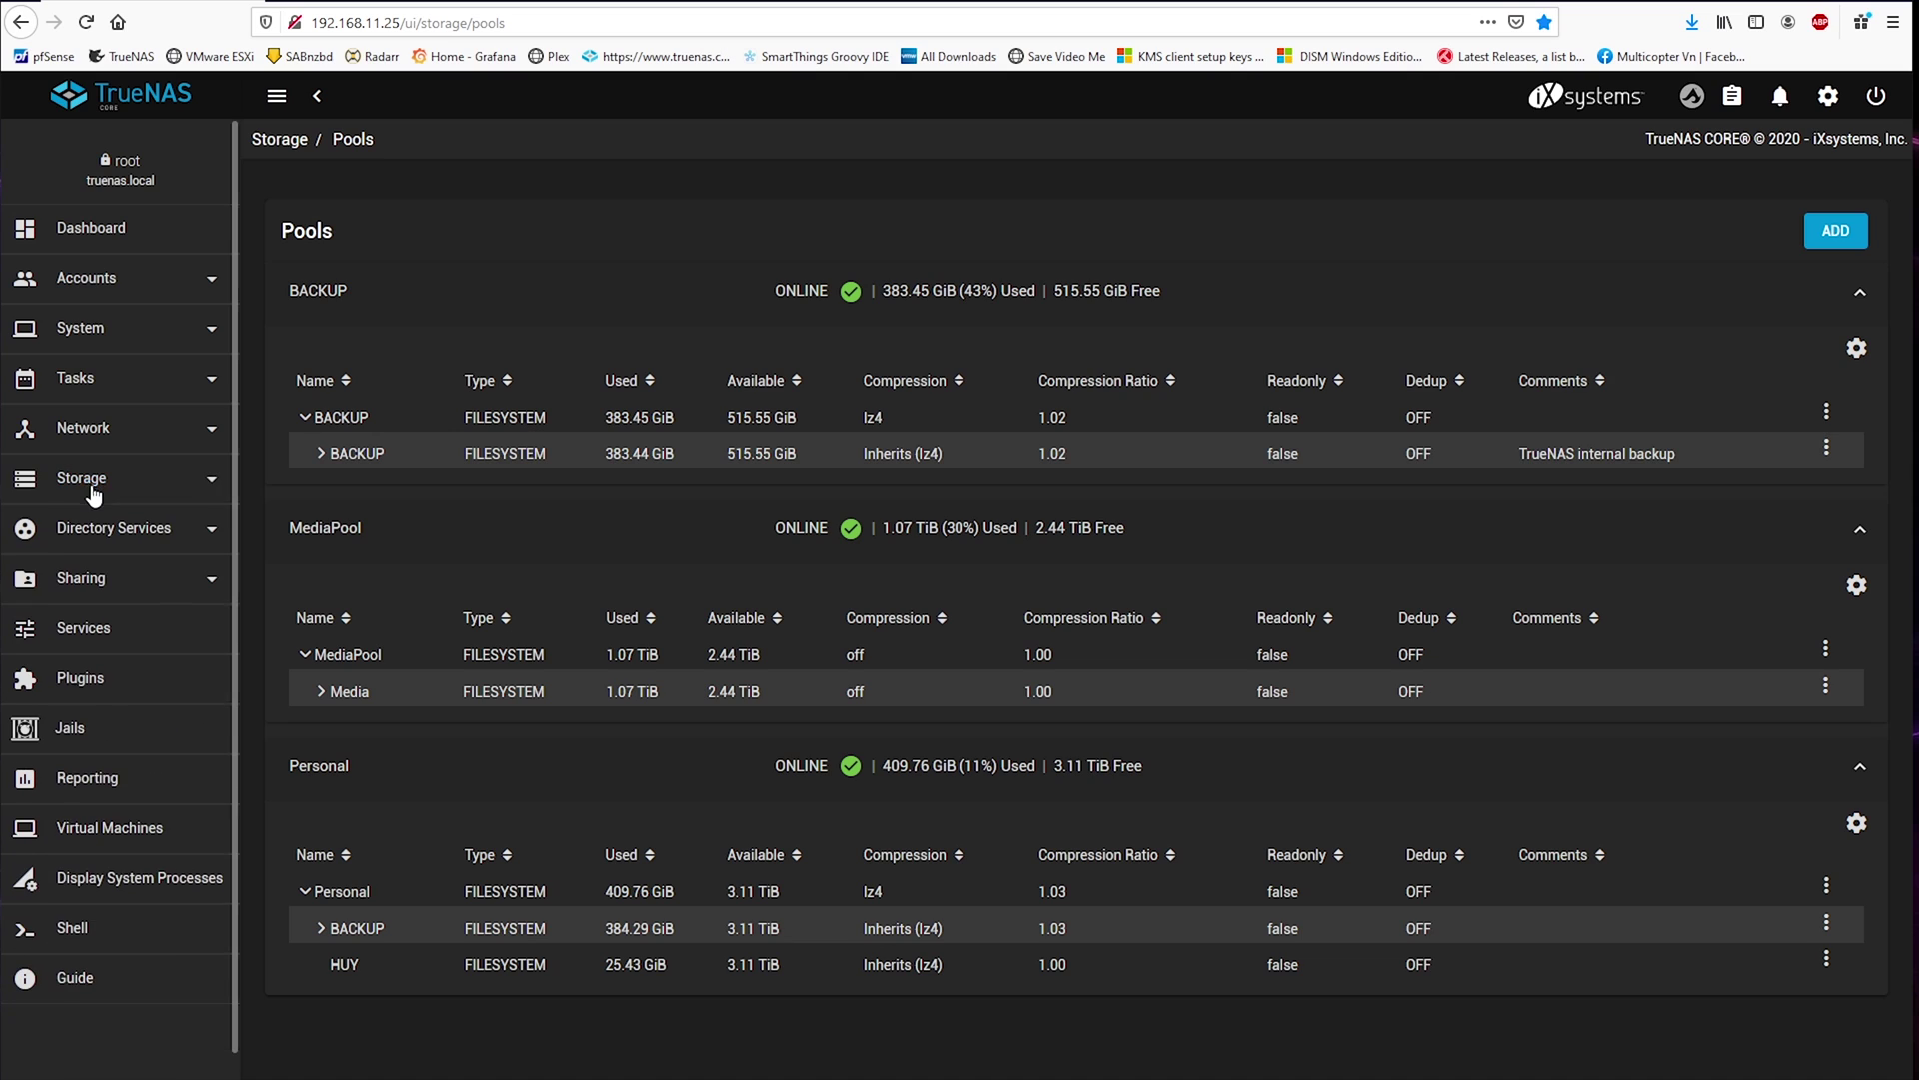
Open Reporting and switch from the blank CPU graphs to the Disk reports
click(116, 781)
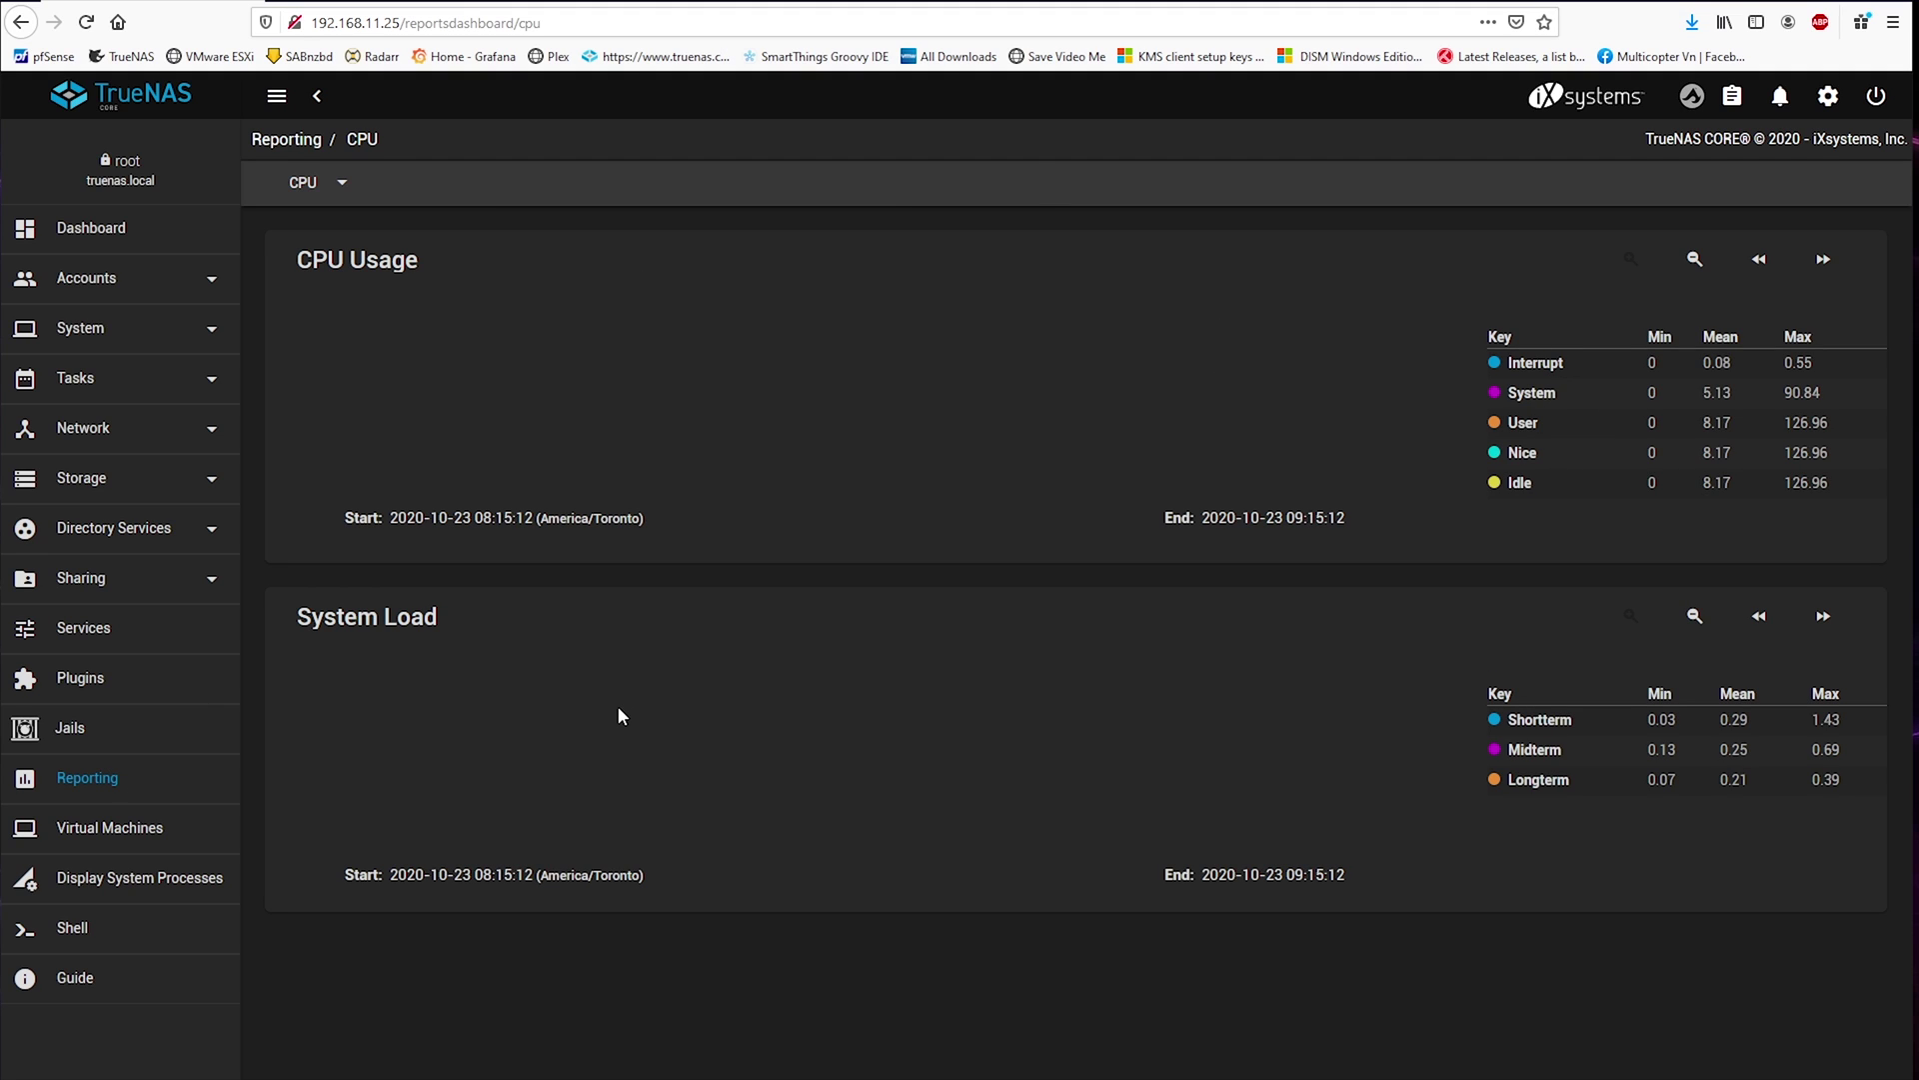
click(342, 186)
click(340, 264)
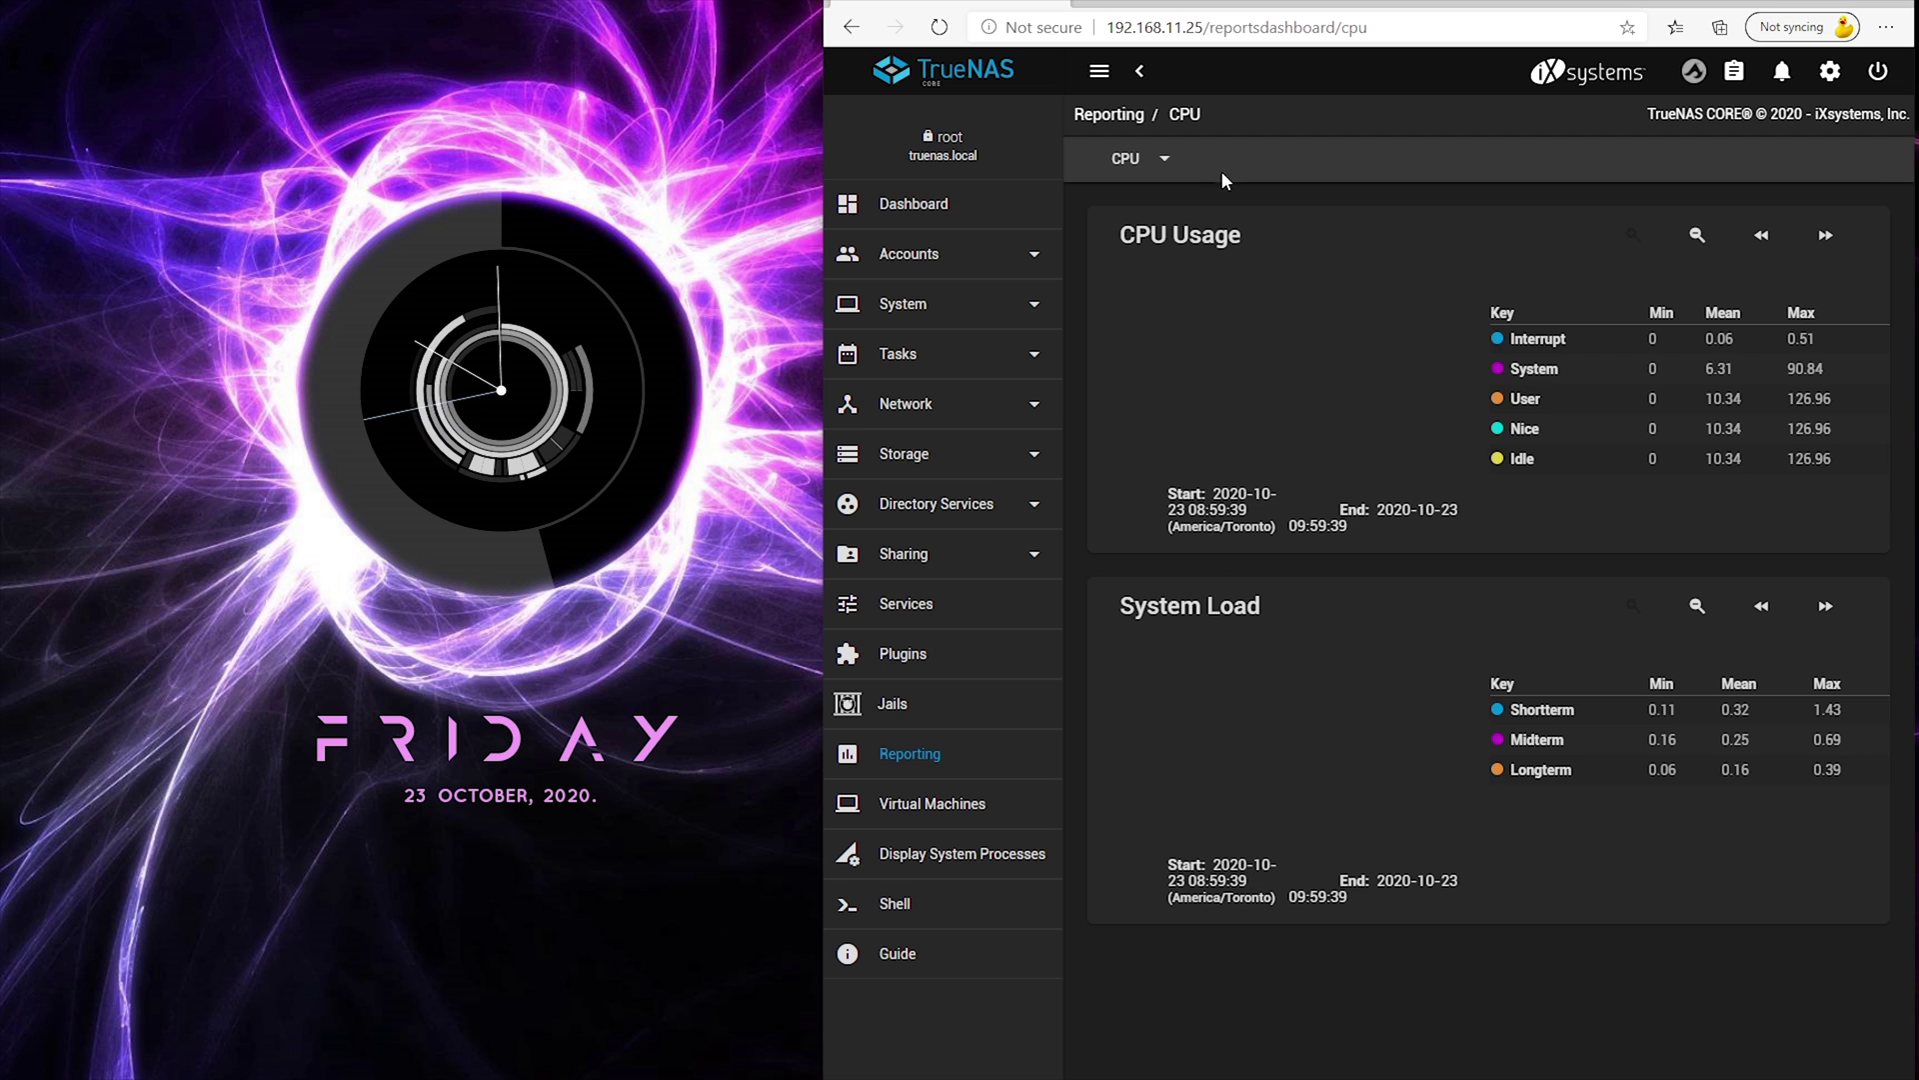
Rerun '/usr/local/etc/rc.d/collectd onerestart' in the shell to restart collectd
click(1159, 163)
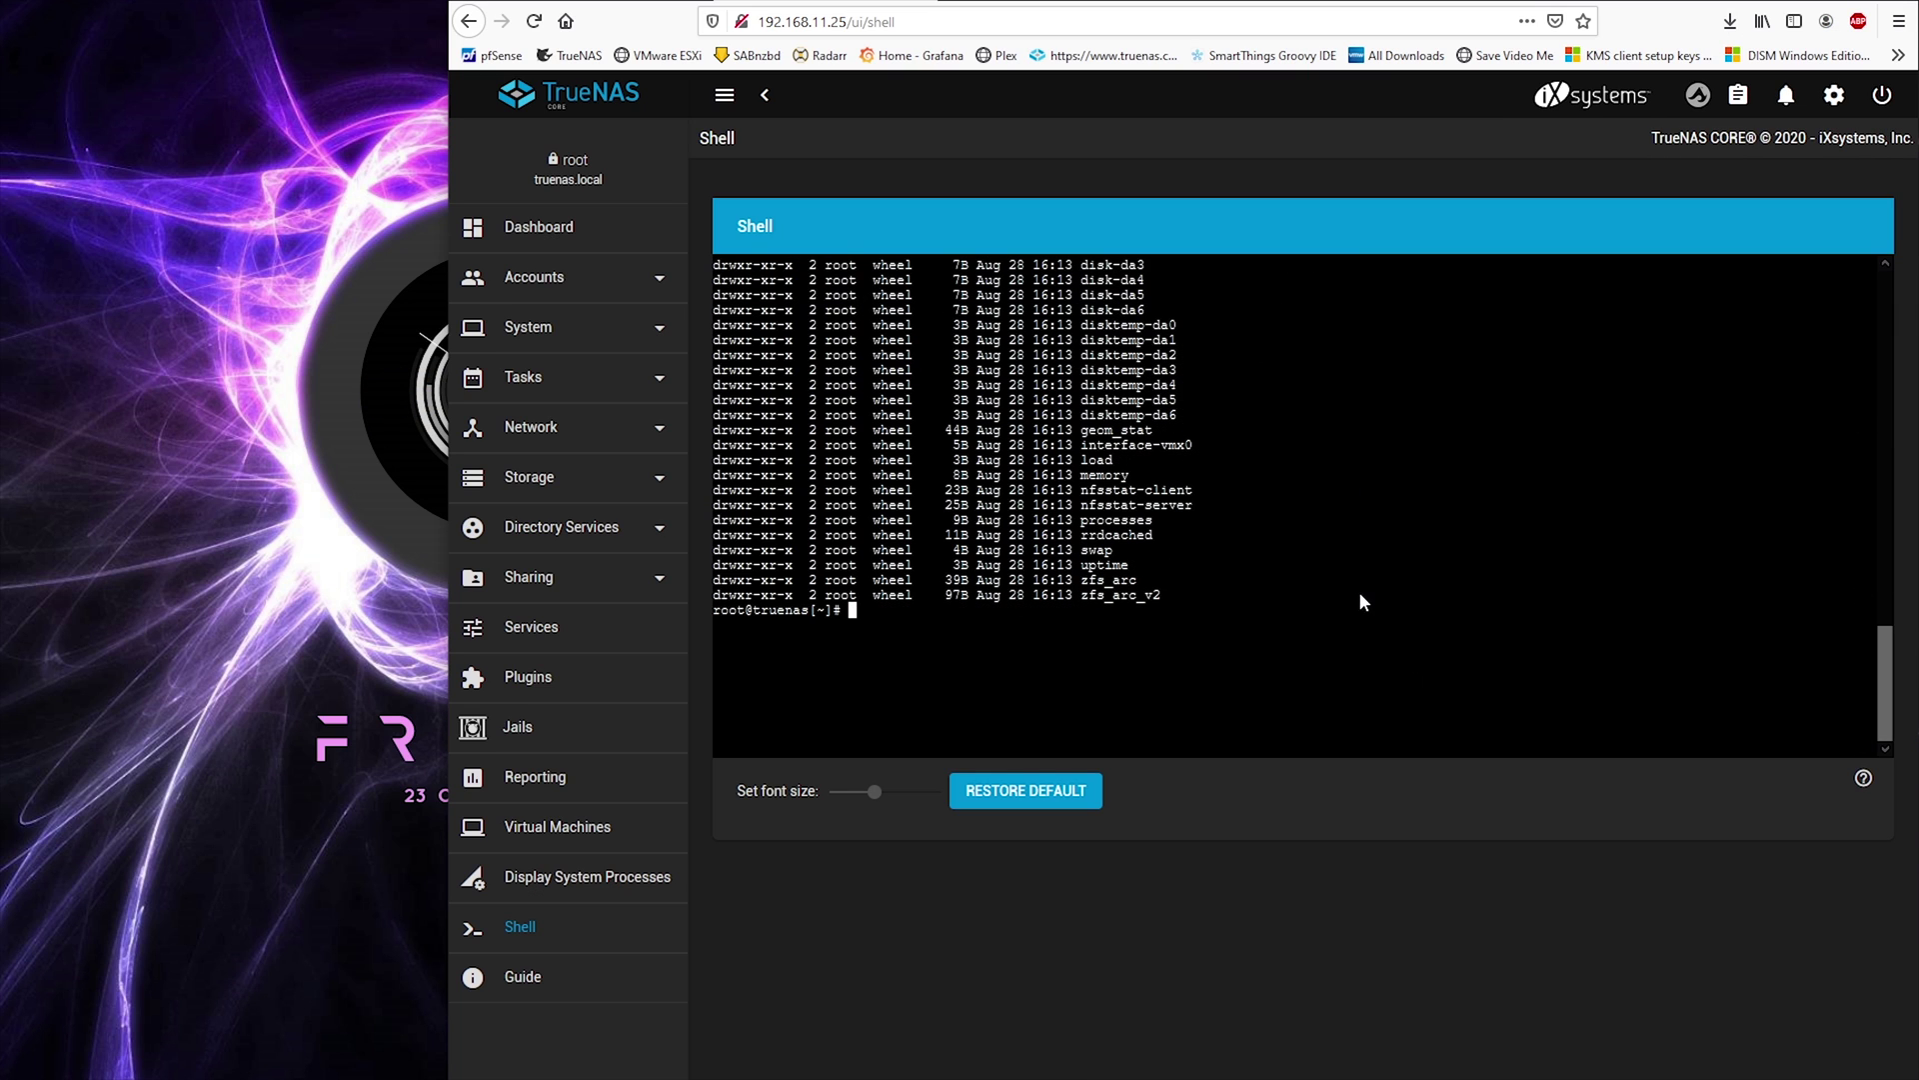
key(Up)
key(Up)
key(Up)
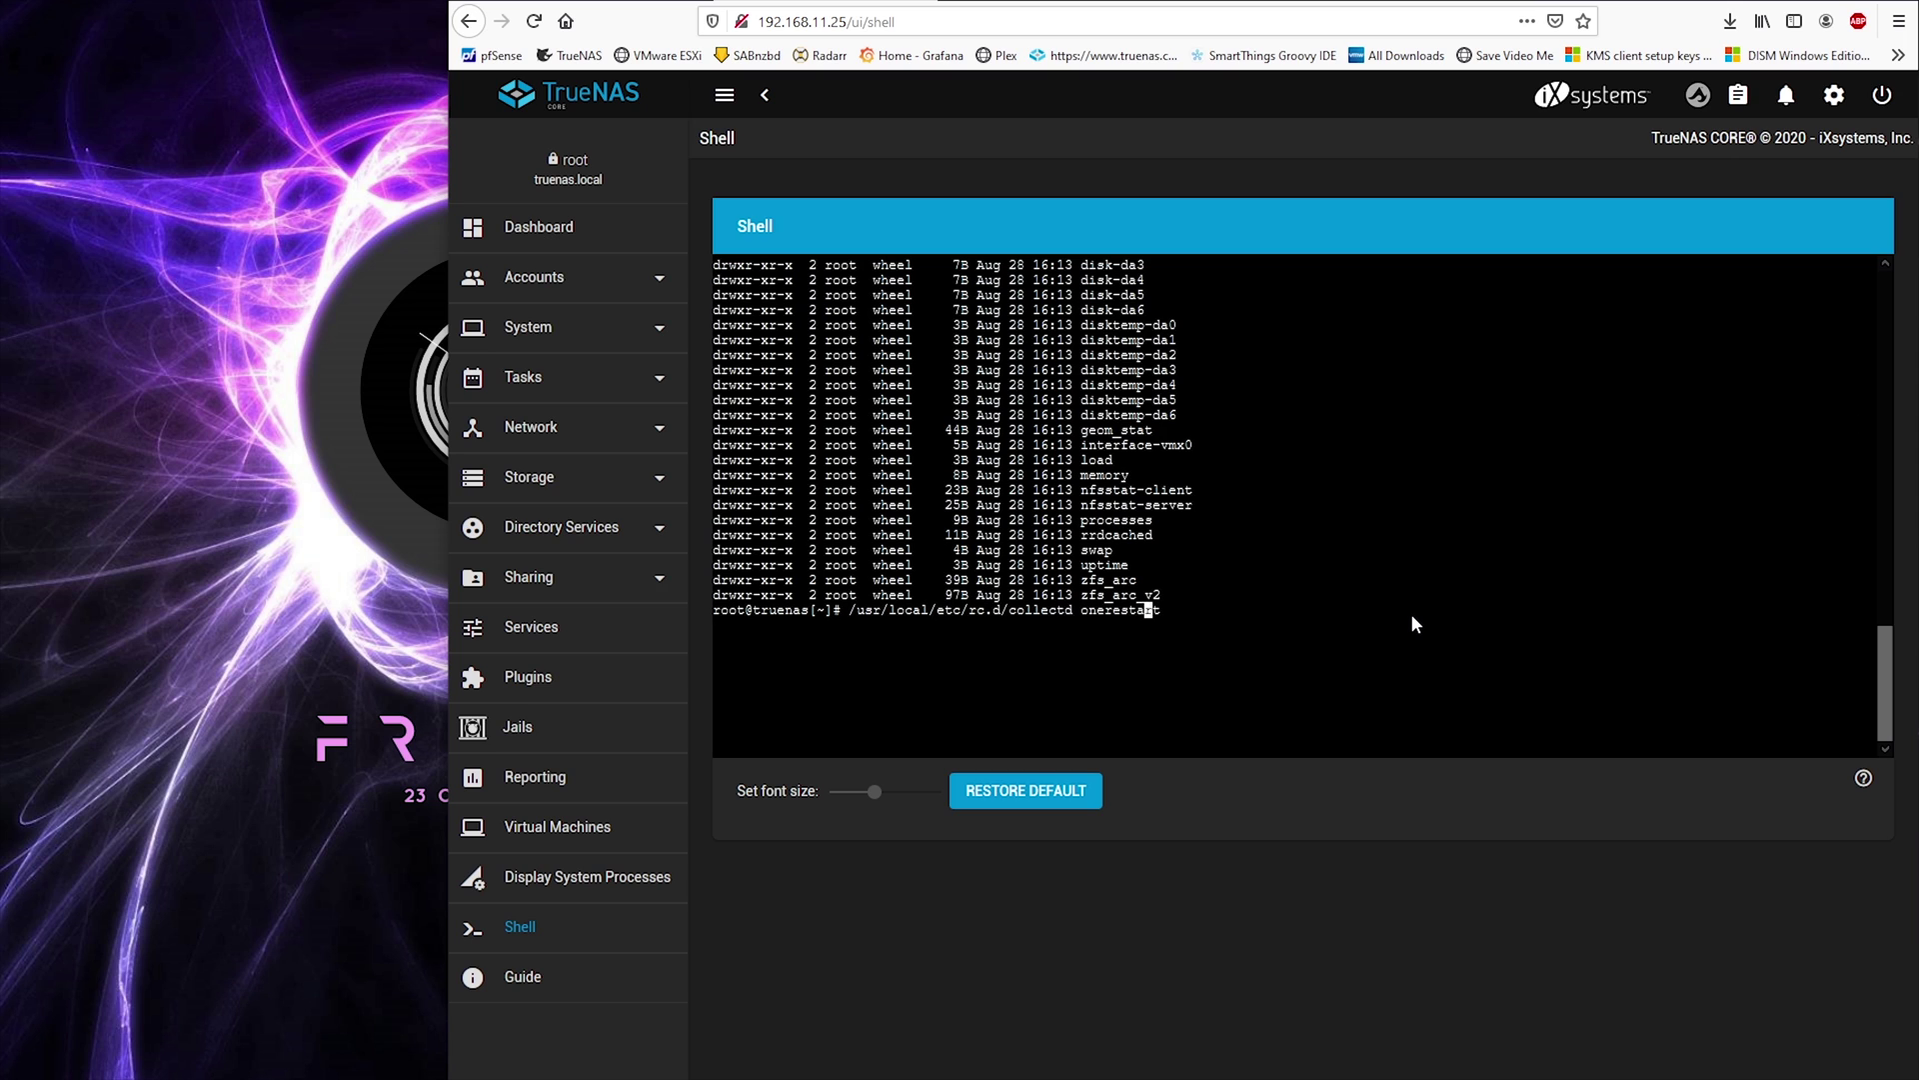
key(Return)
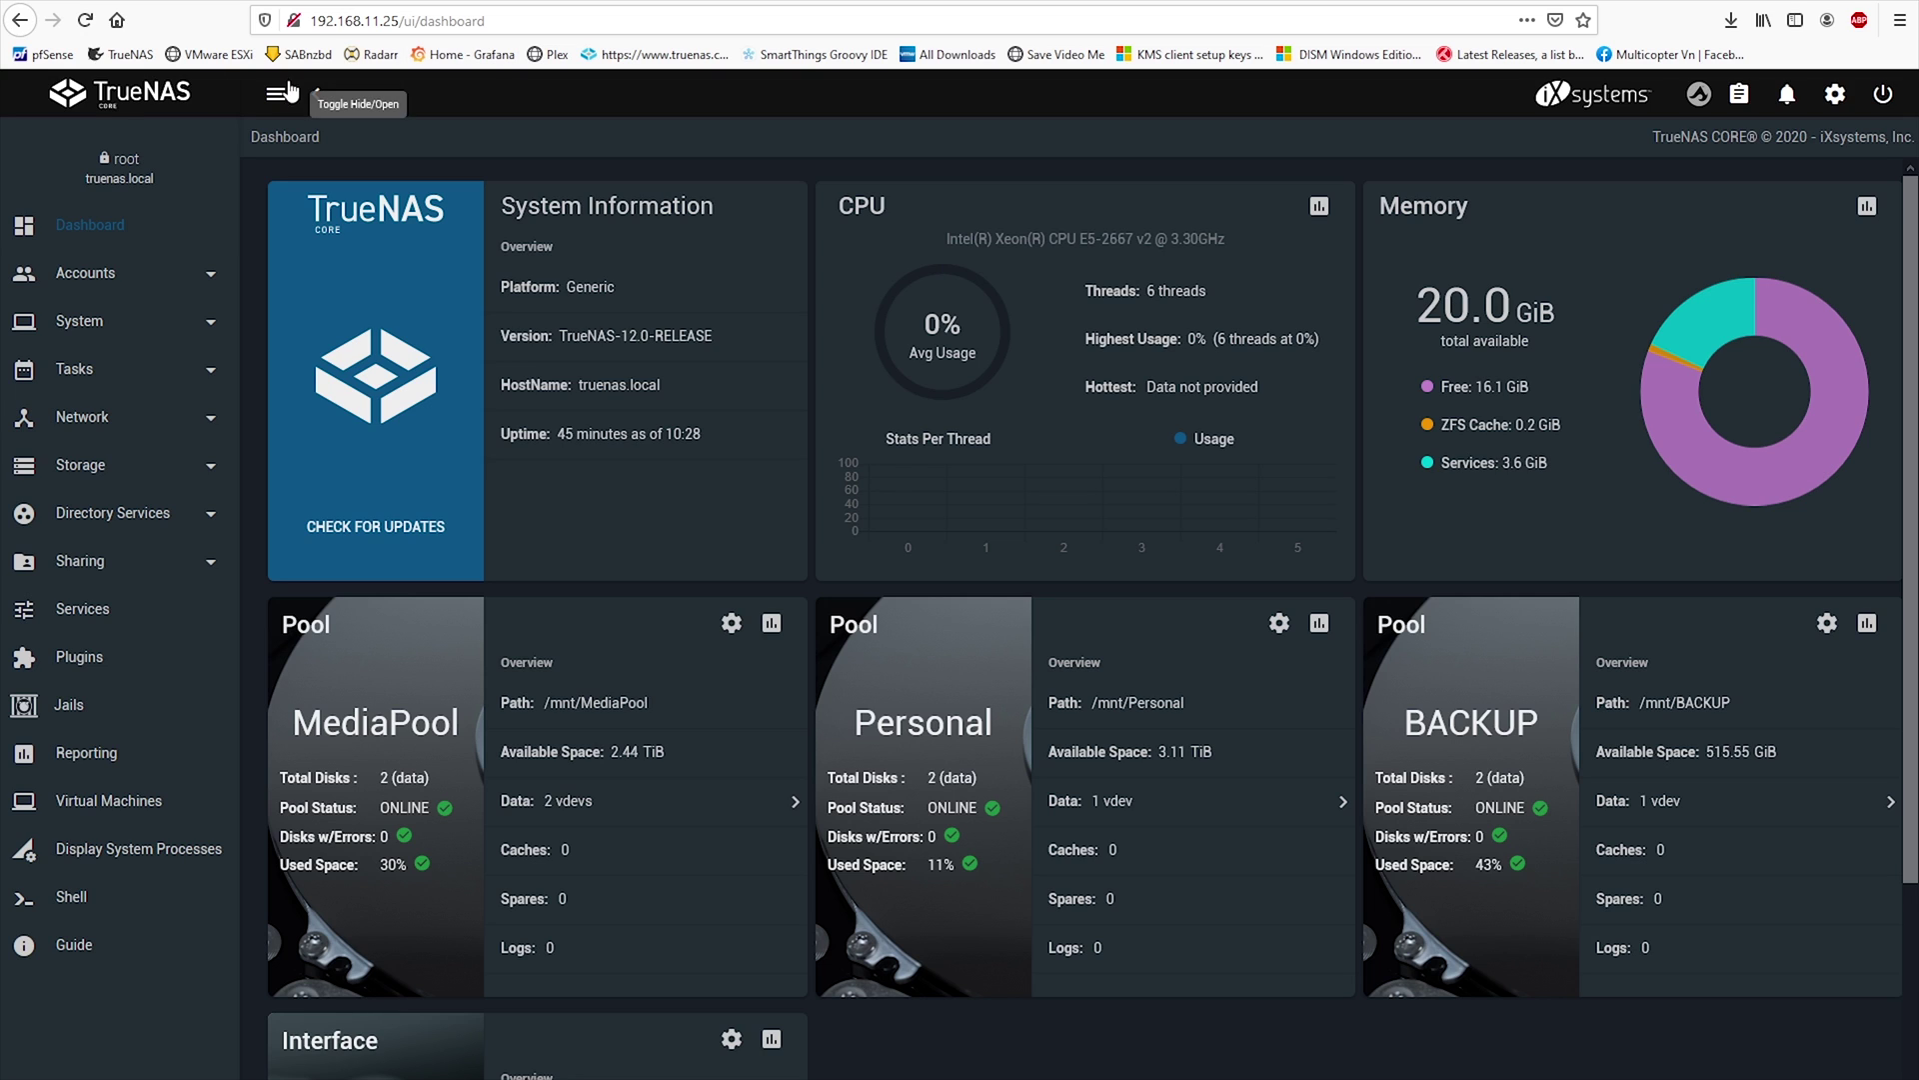
drag(10, 100, 565, 100)
click(553, 92)
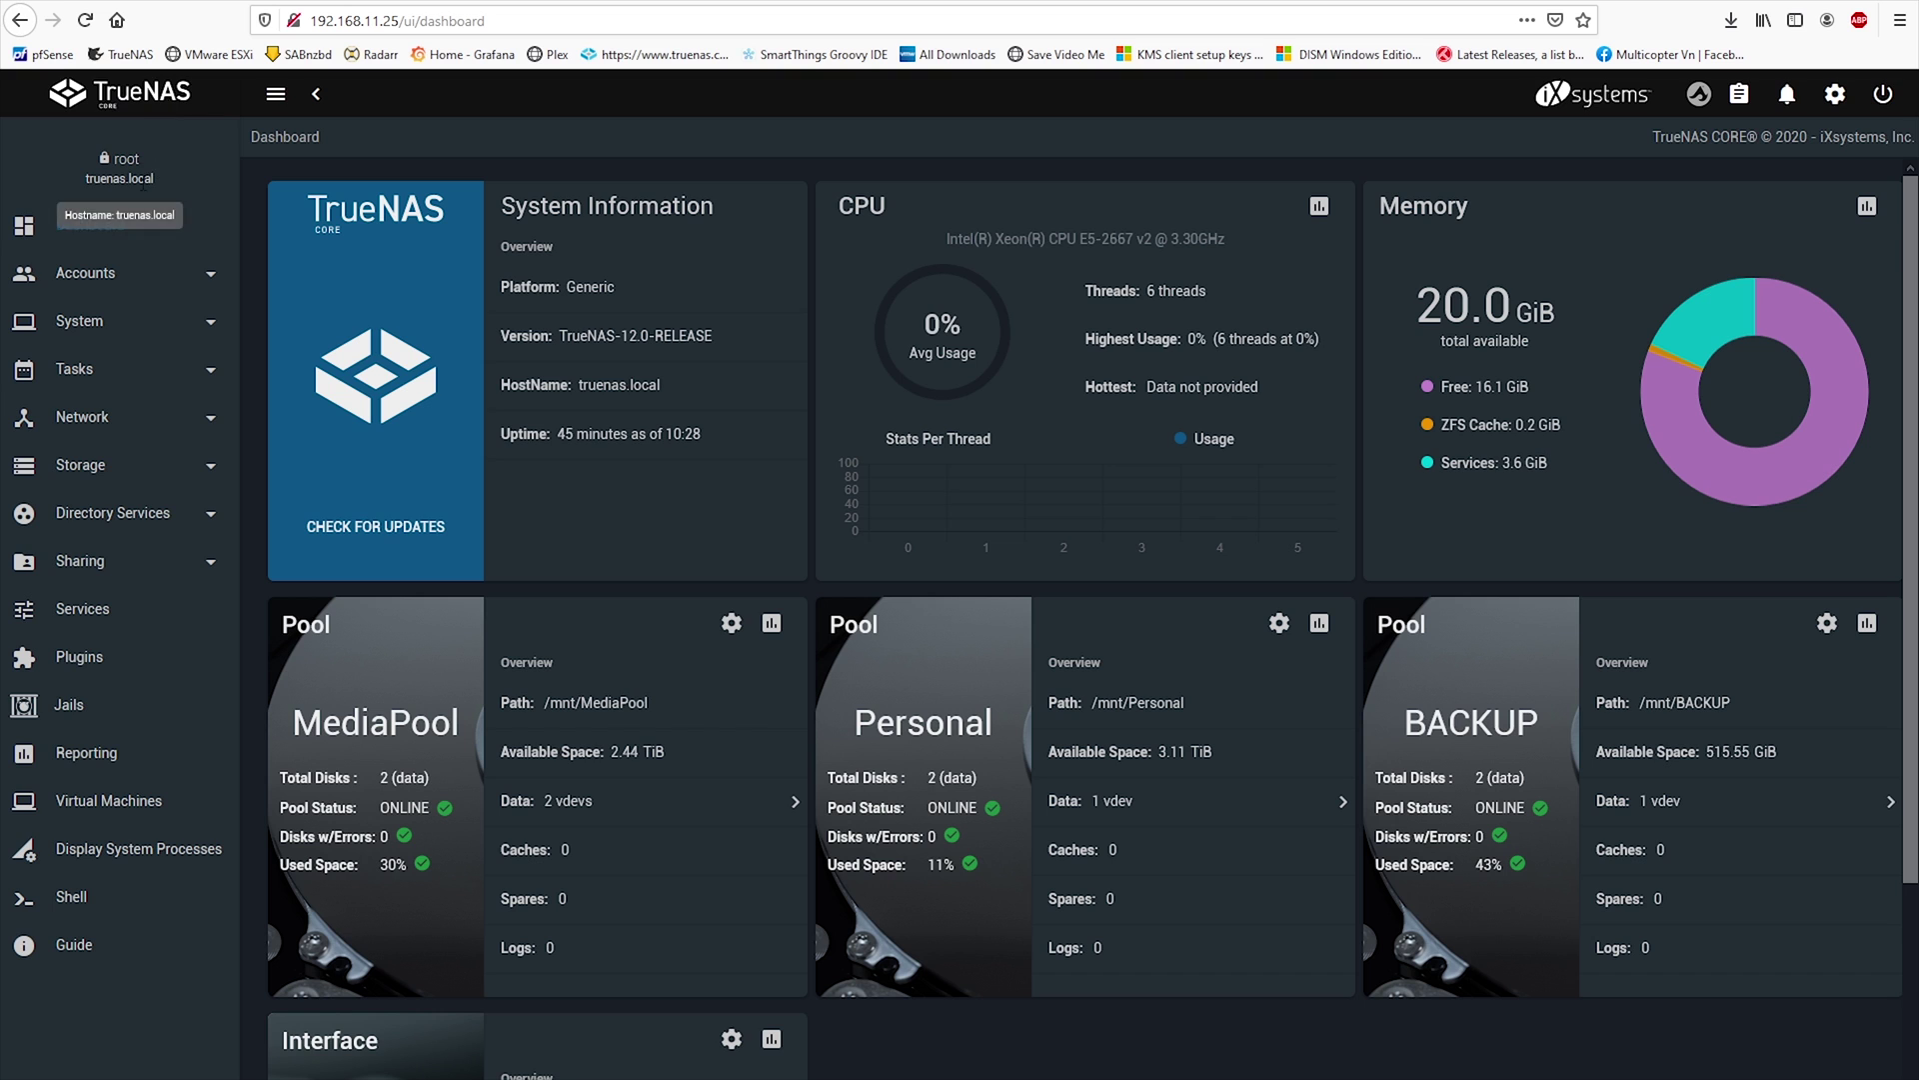
drag(404, 20, 768, 14)
key(Return)
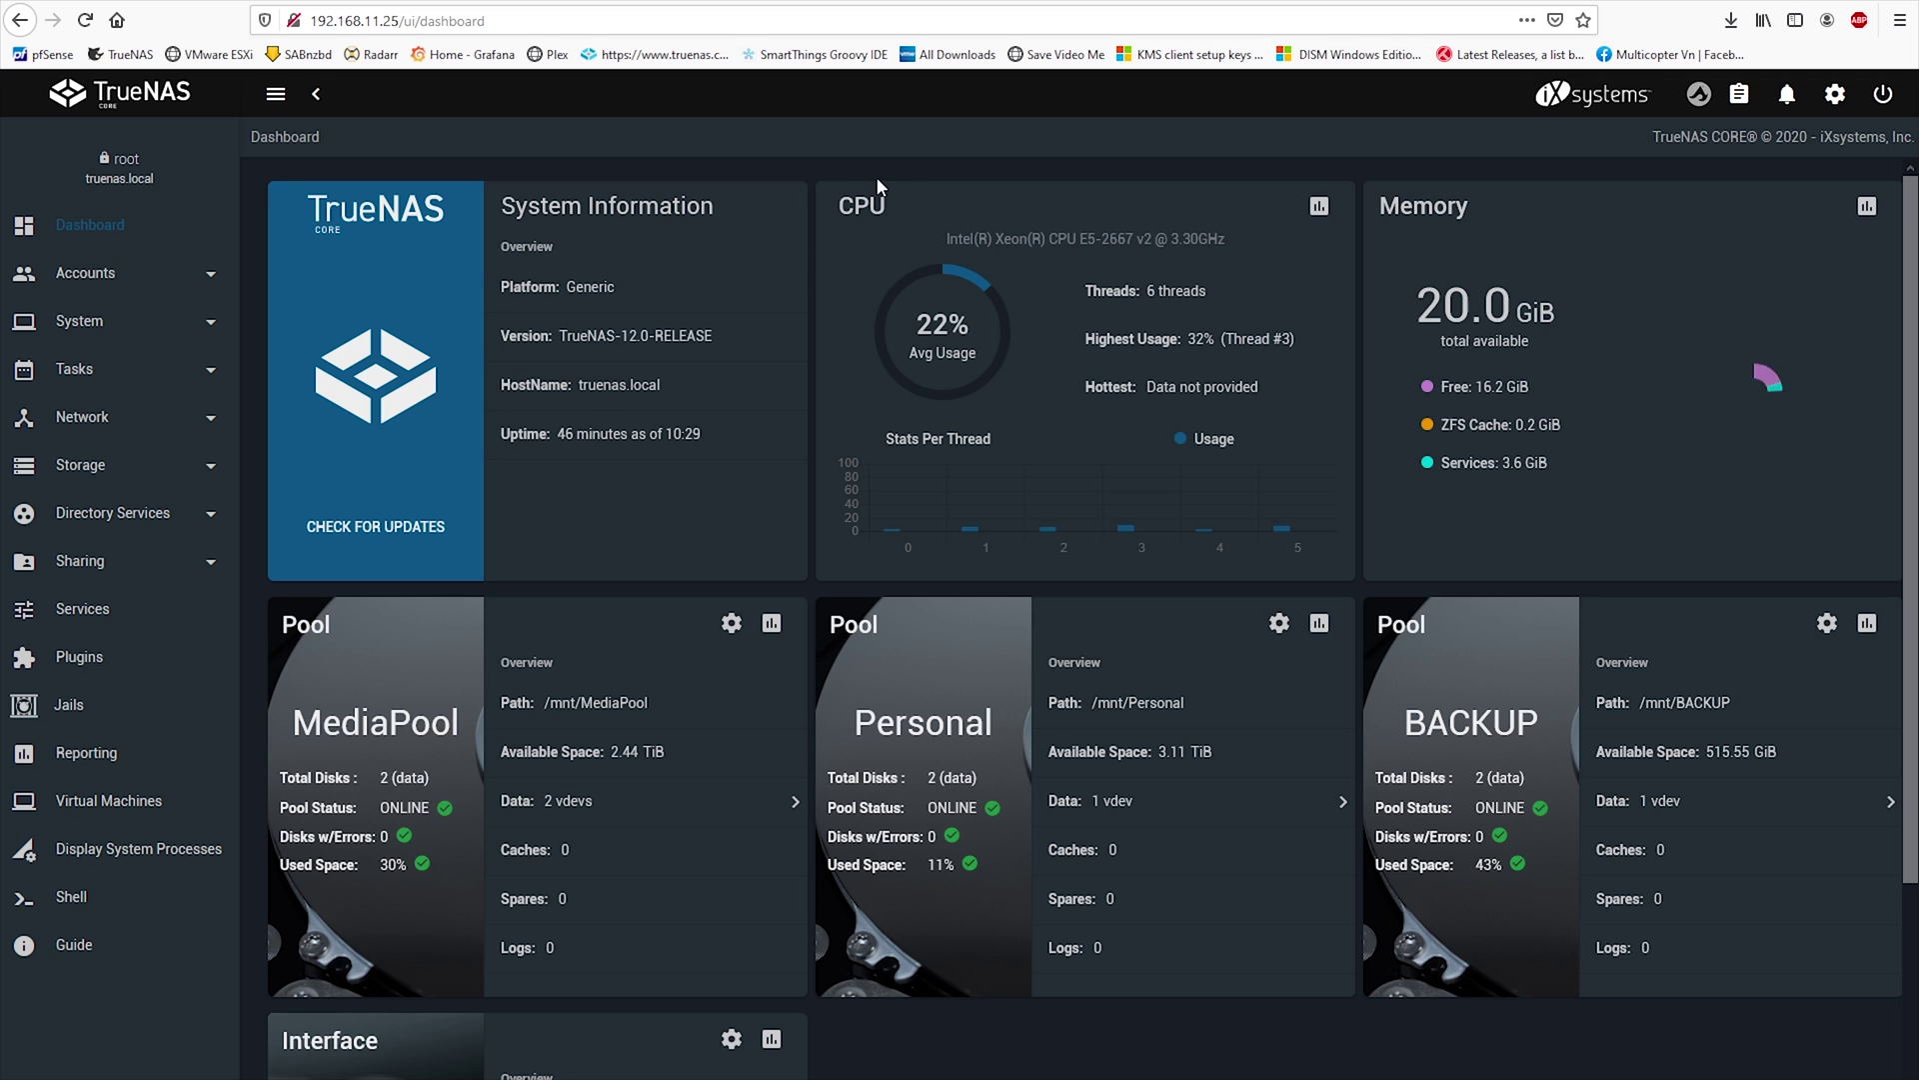
click(86, 21)
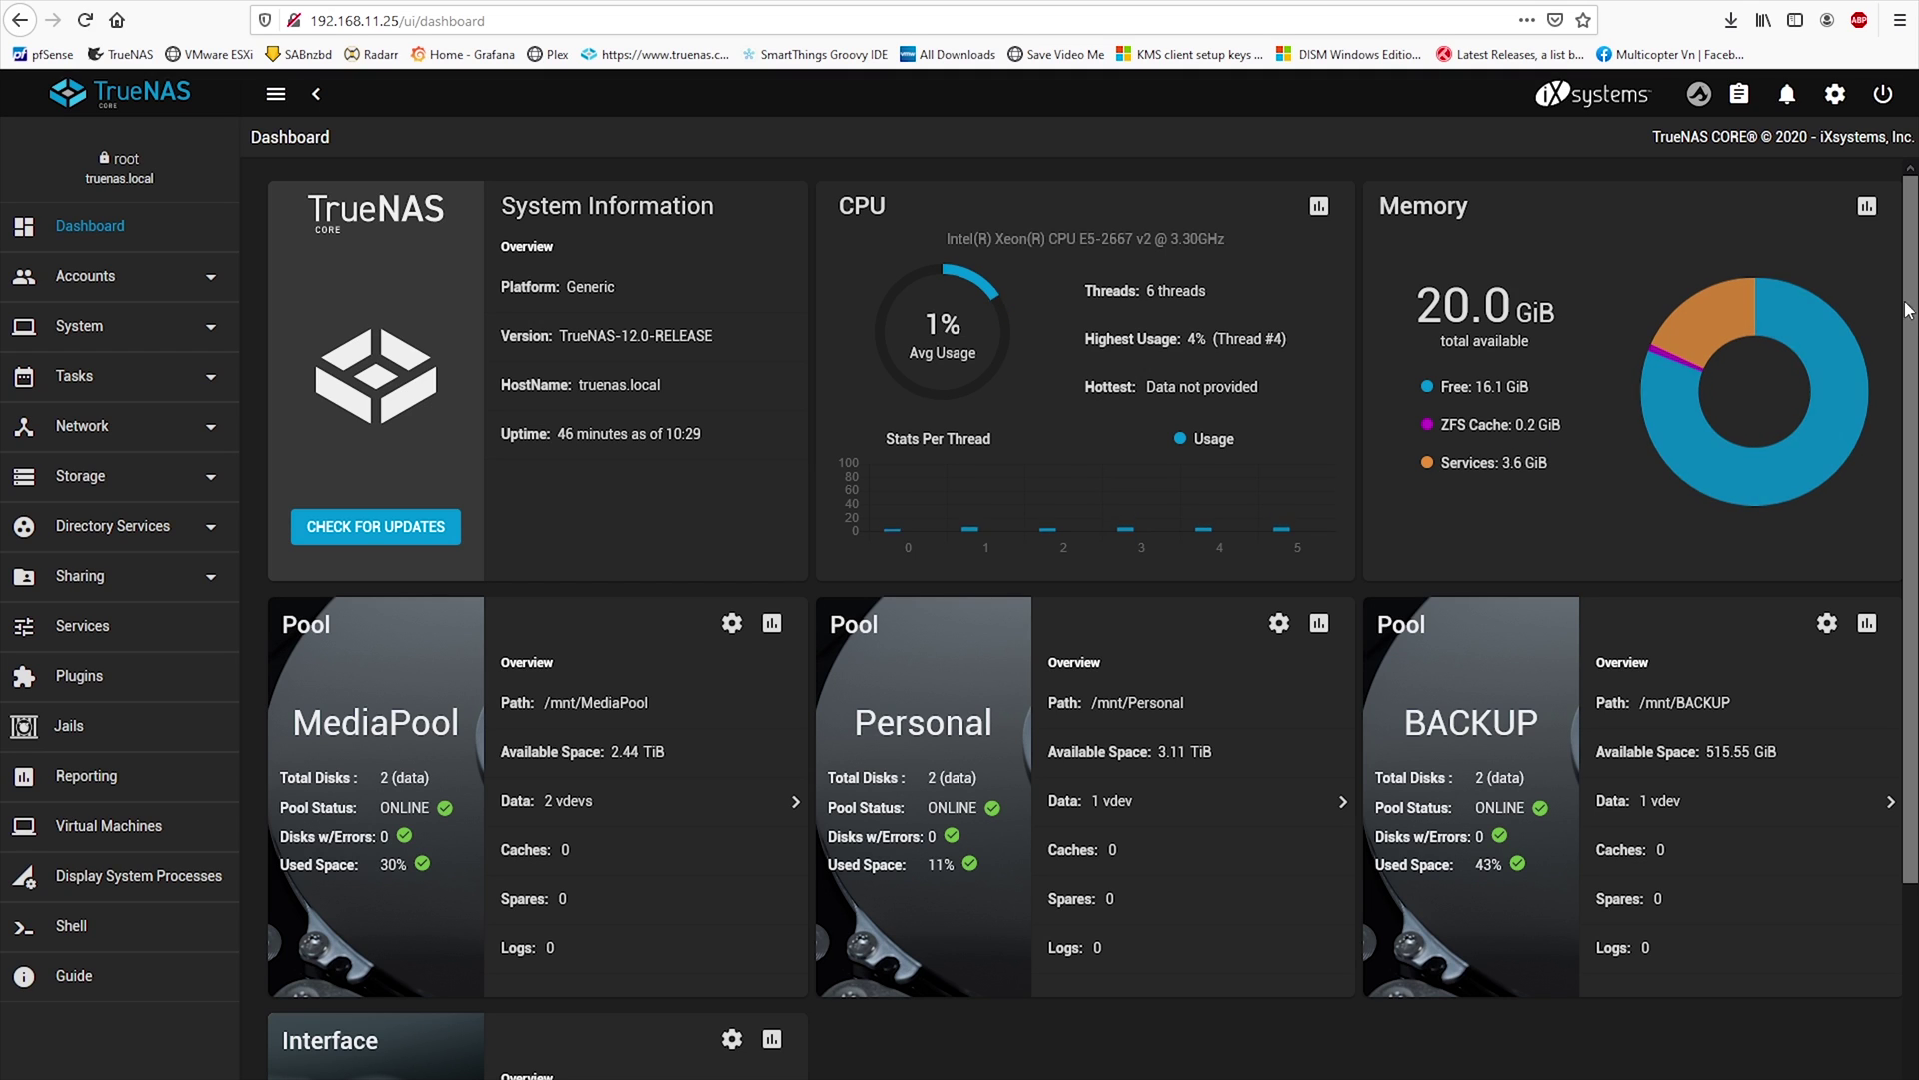
click(1837, 95)
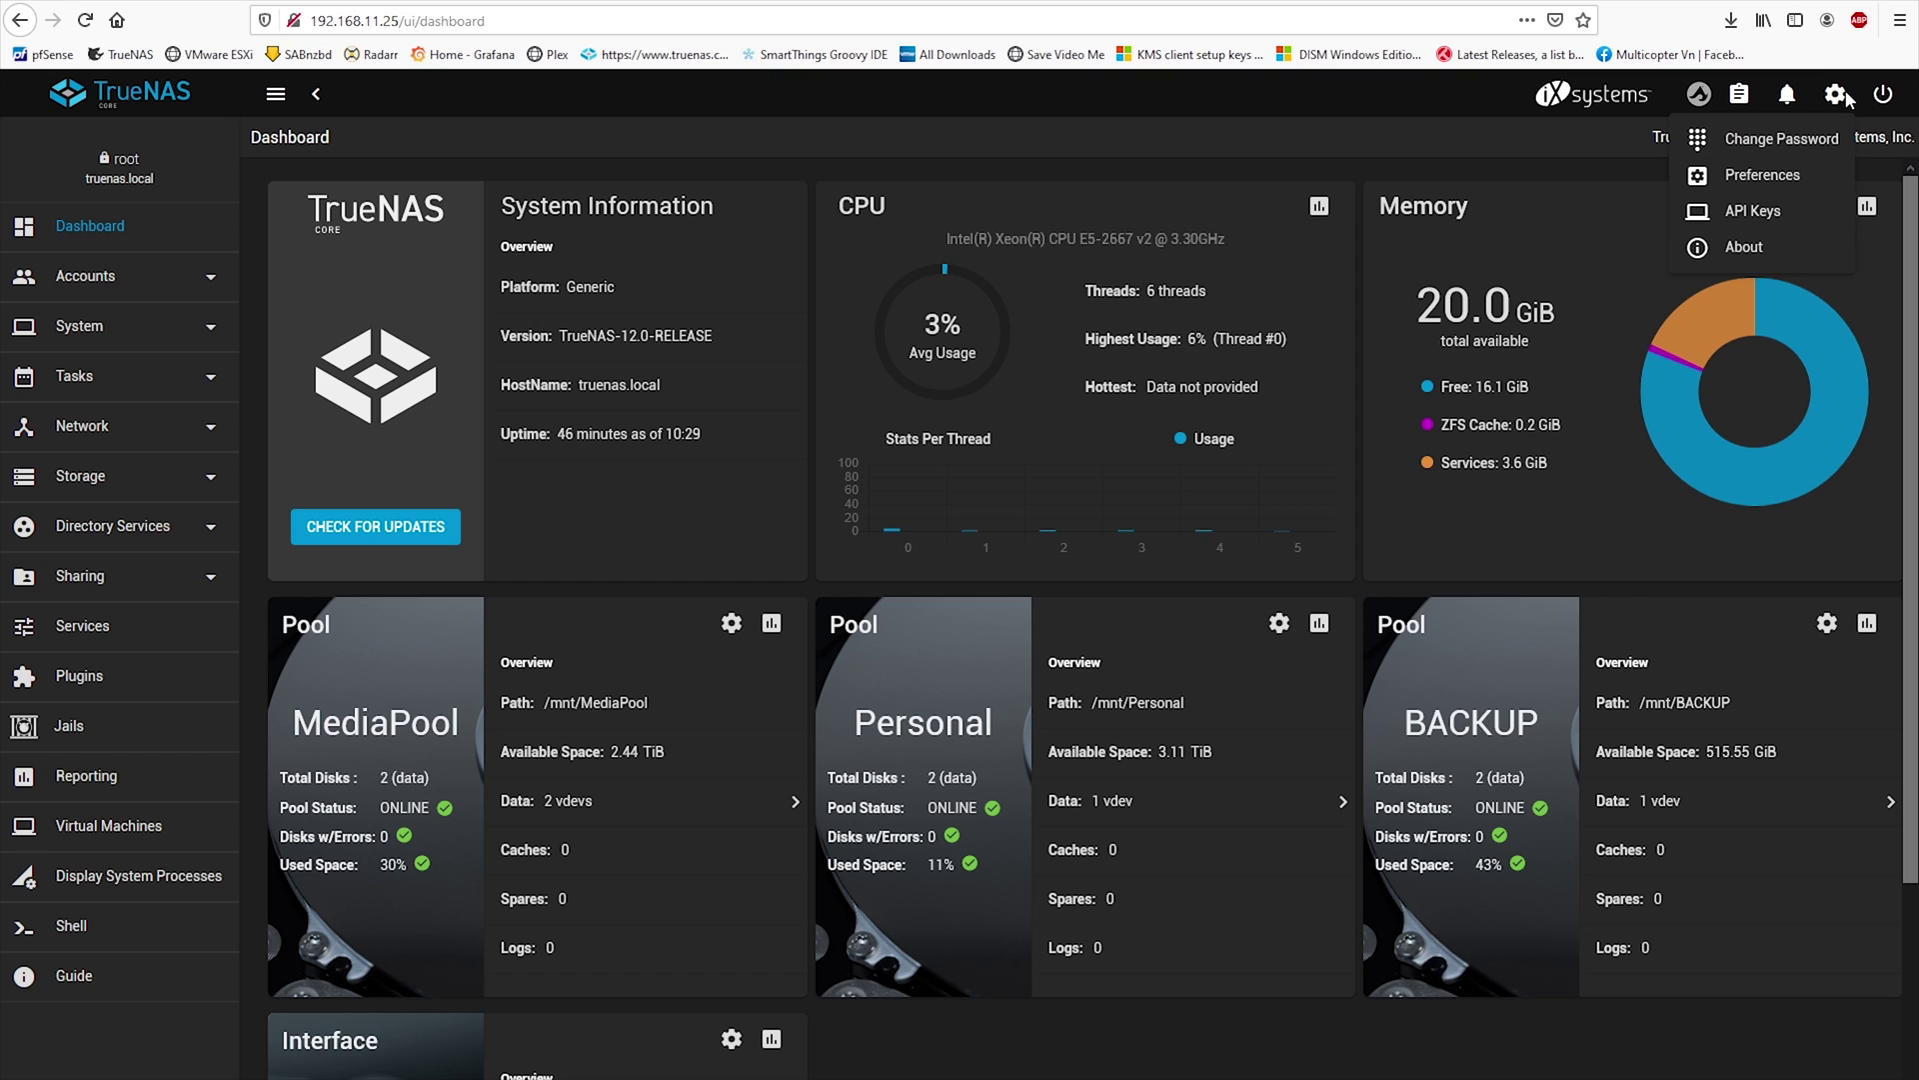
Save the iX Blue interface theme in Preferences and view the CPU reports
click(1775, 176)
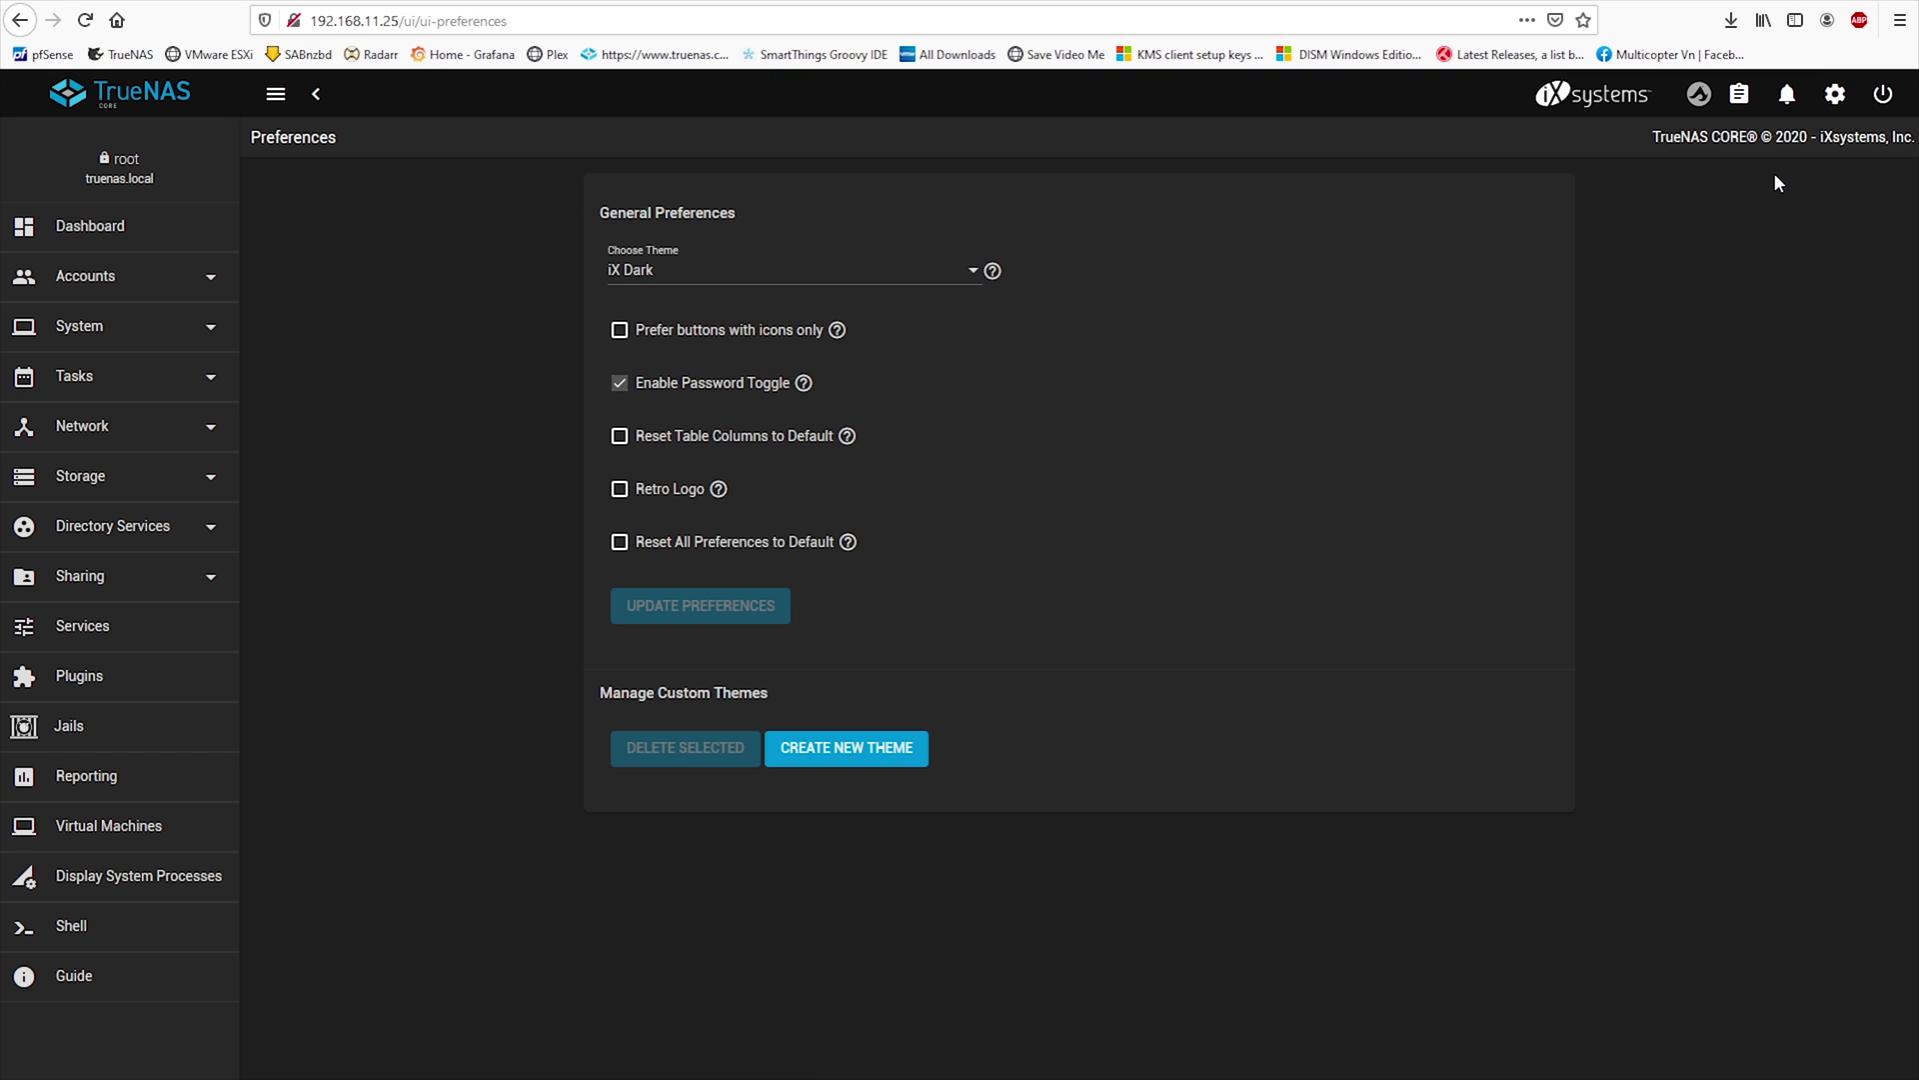
click(976, 268)
click(790, 322)
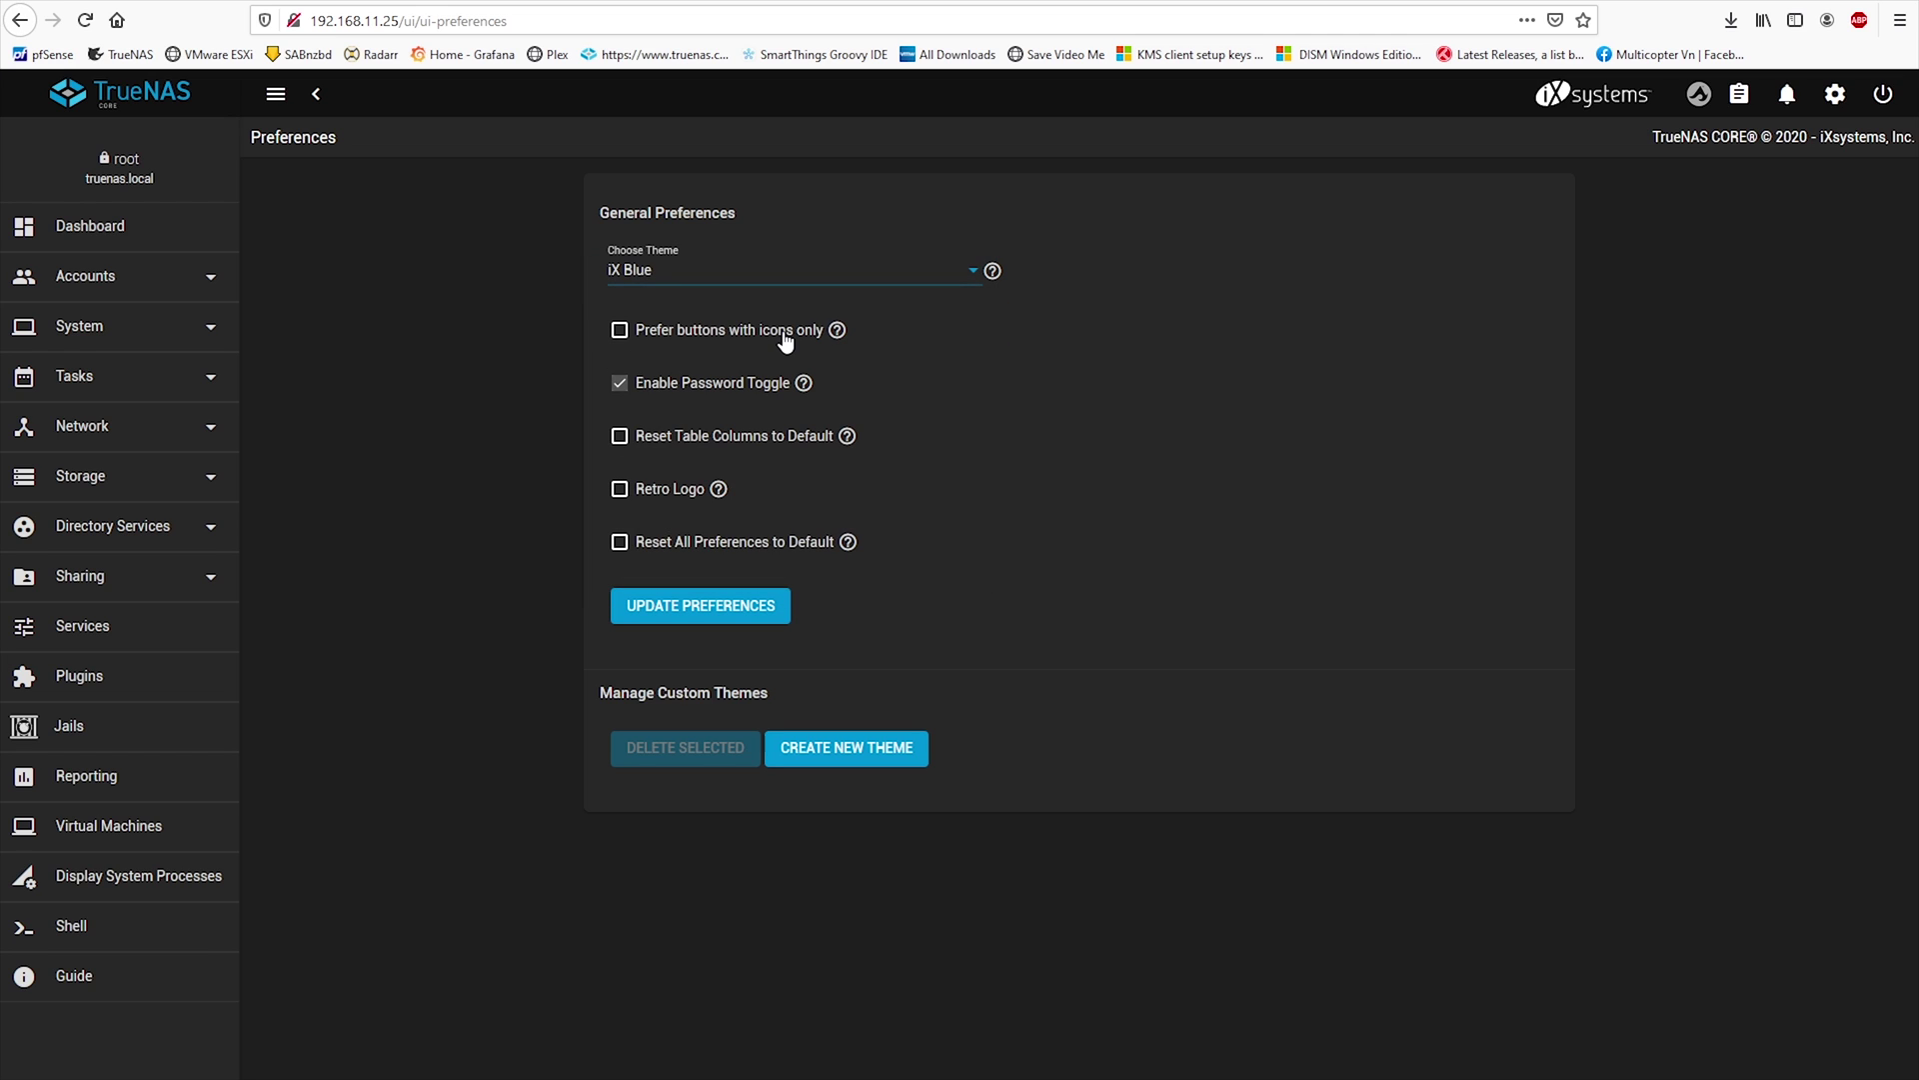
click(738, 624)
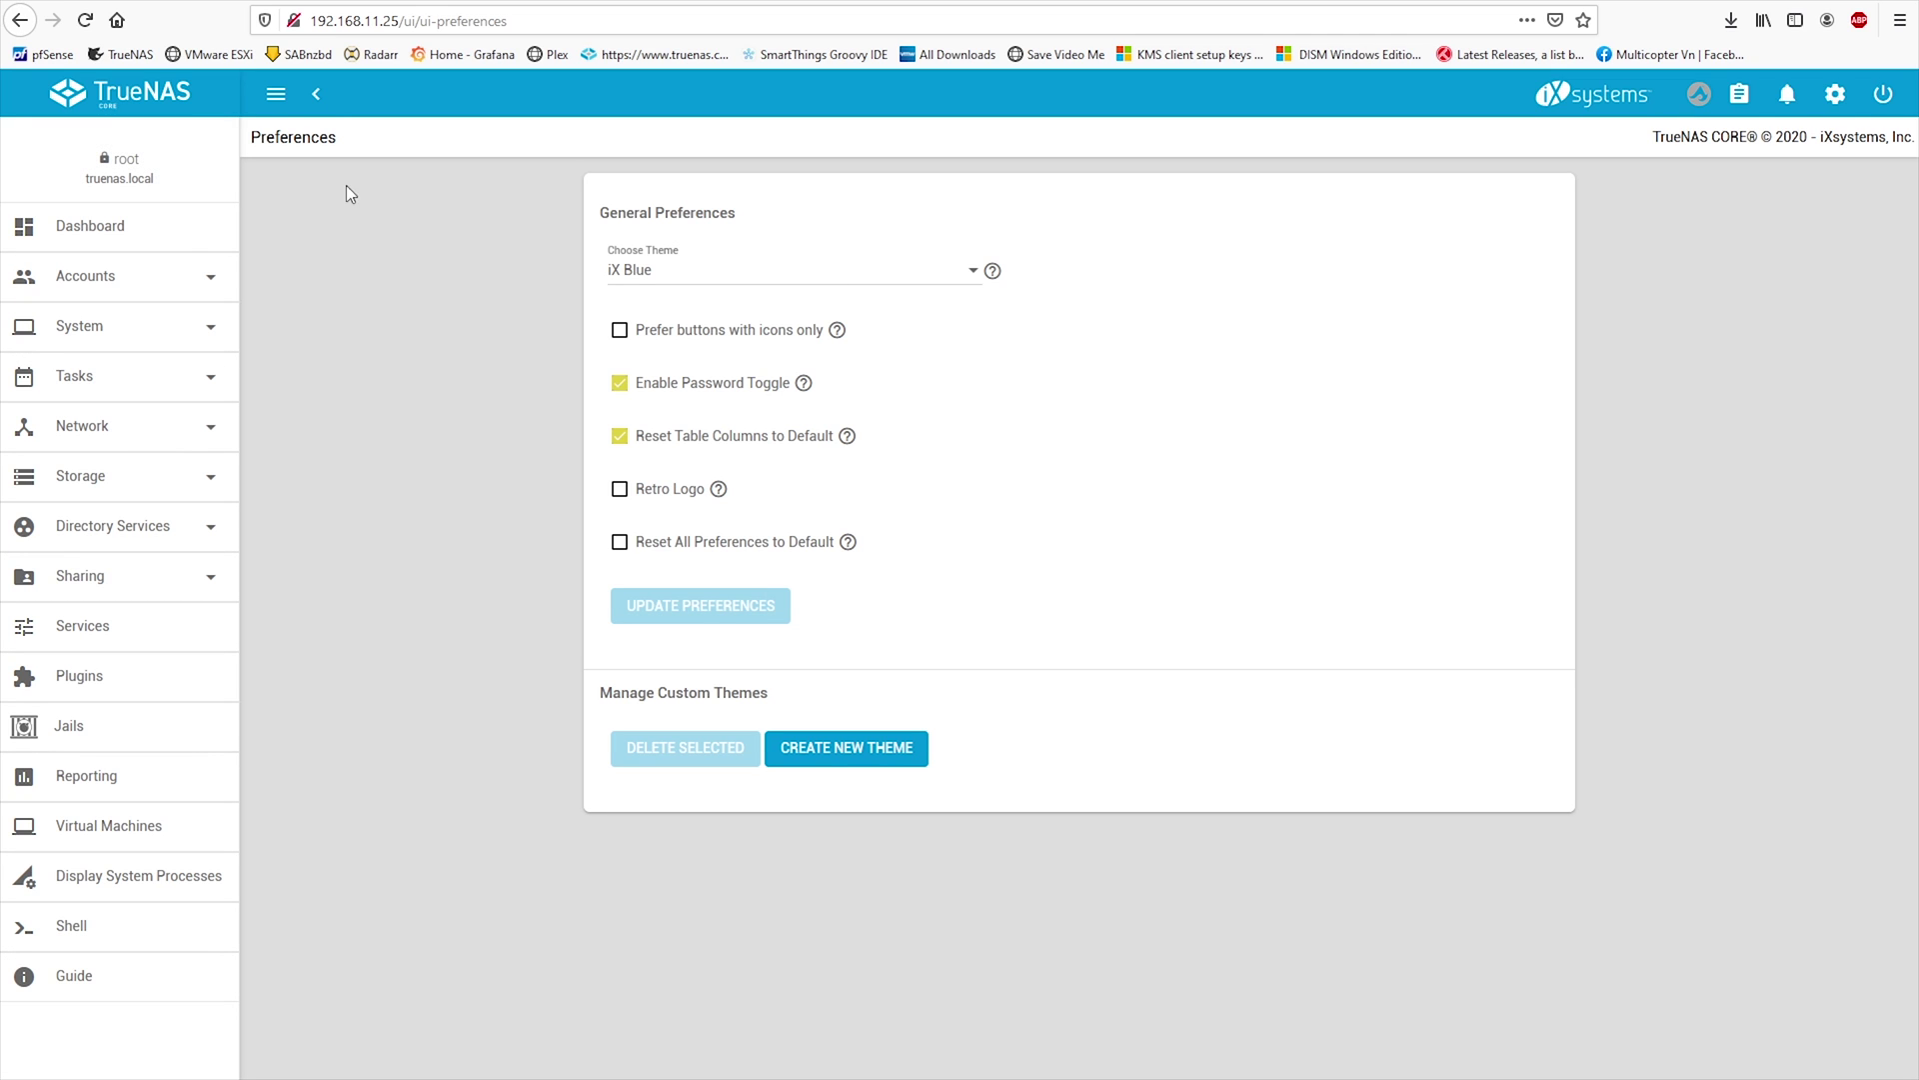
click(118, 782)
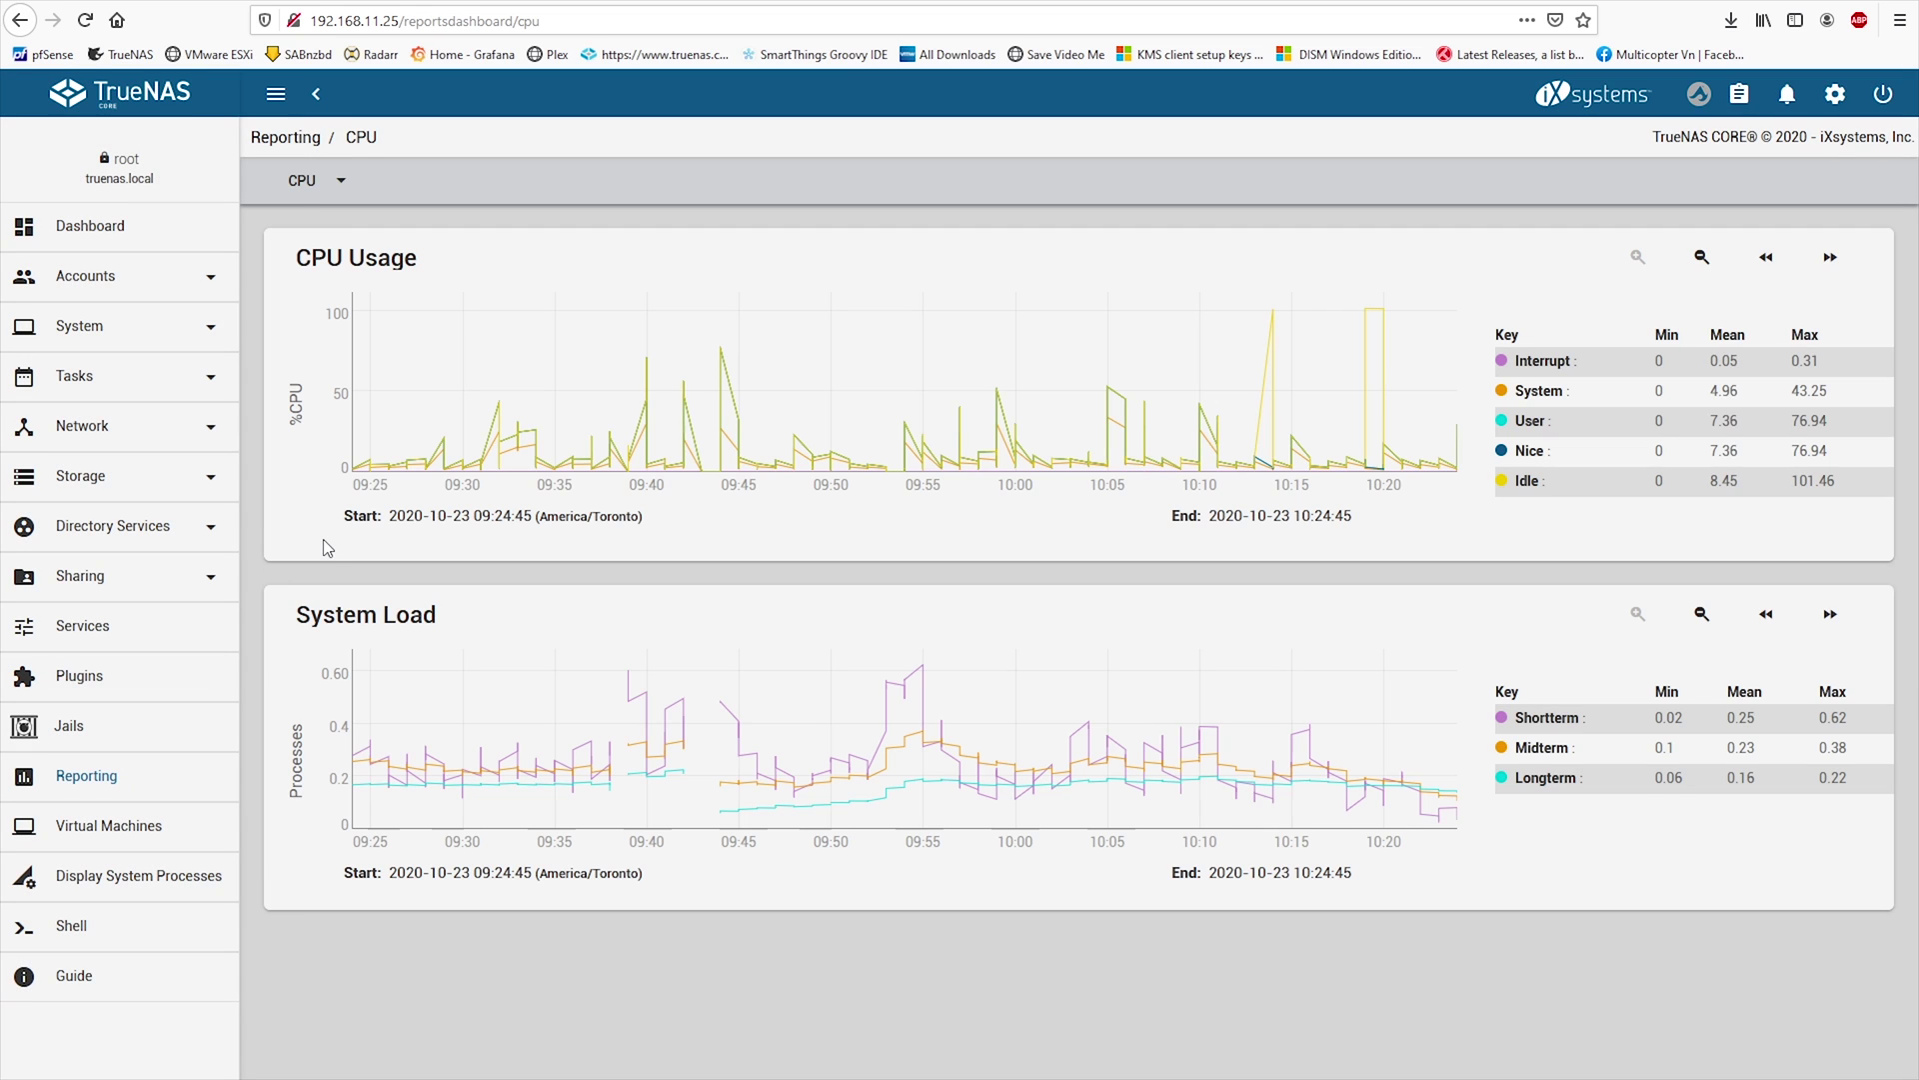
View the System report's Processes and Uptime graphs, then open the Grafana TrueNAS dashboard
mouse_move(380, 358)
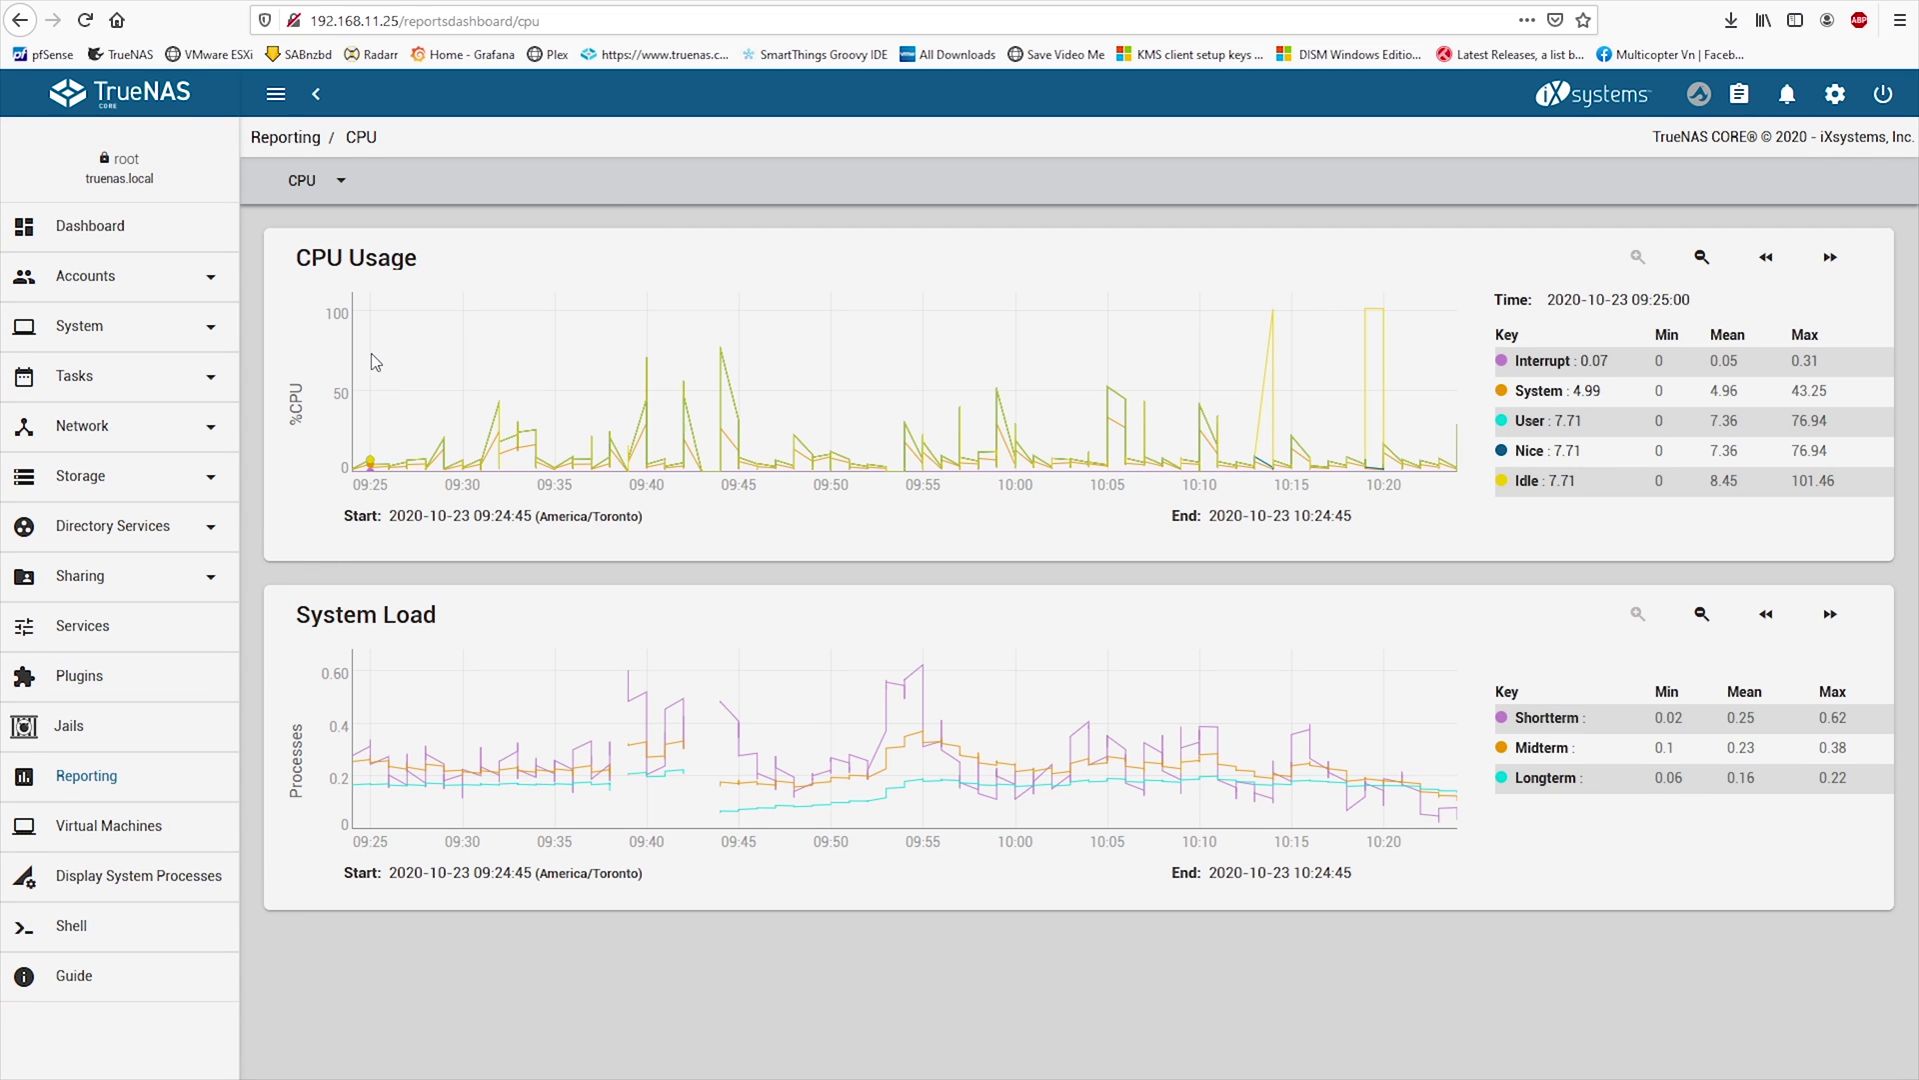
click(341, 183)
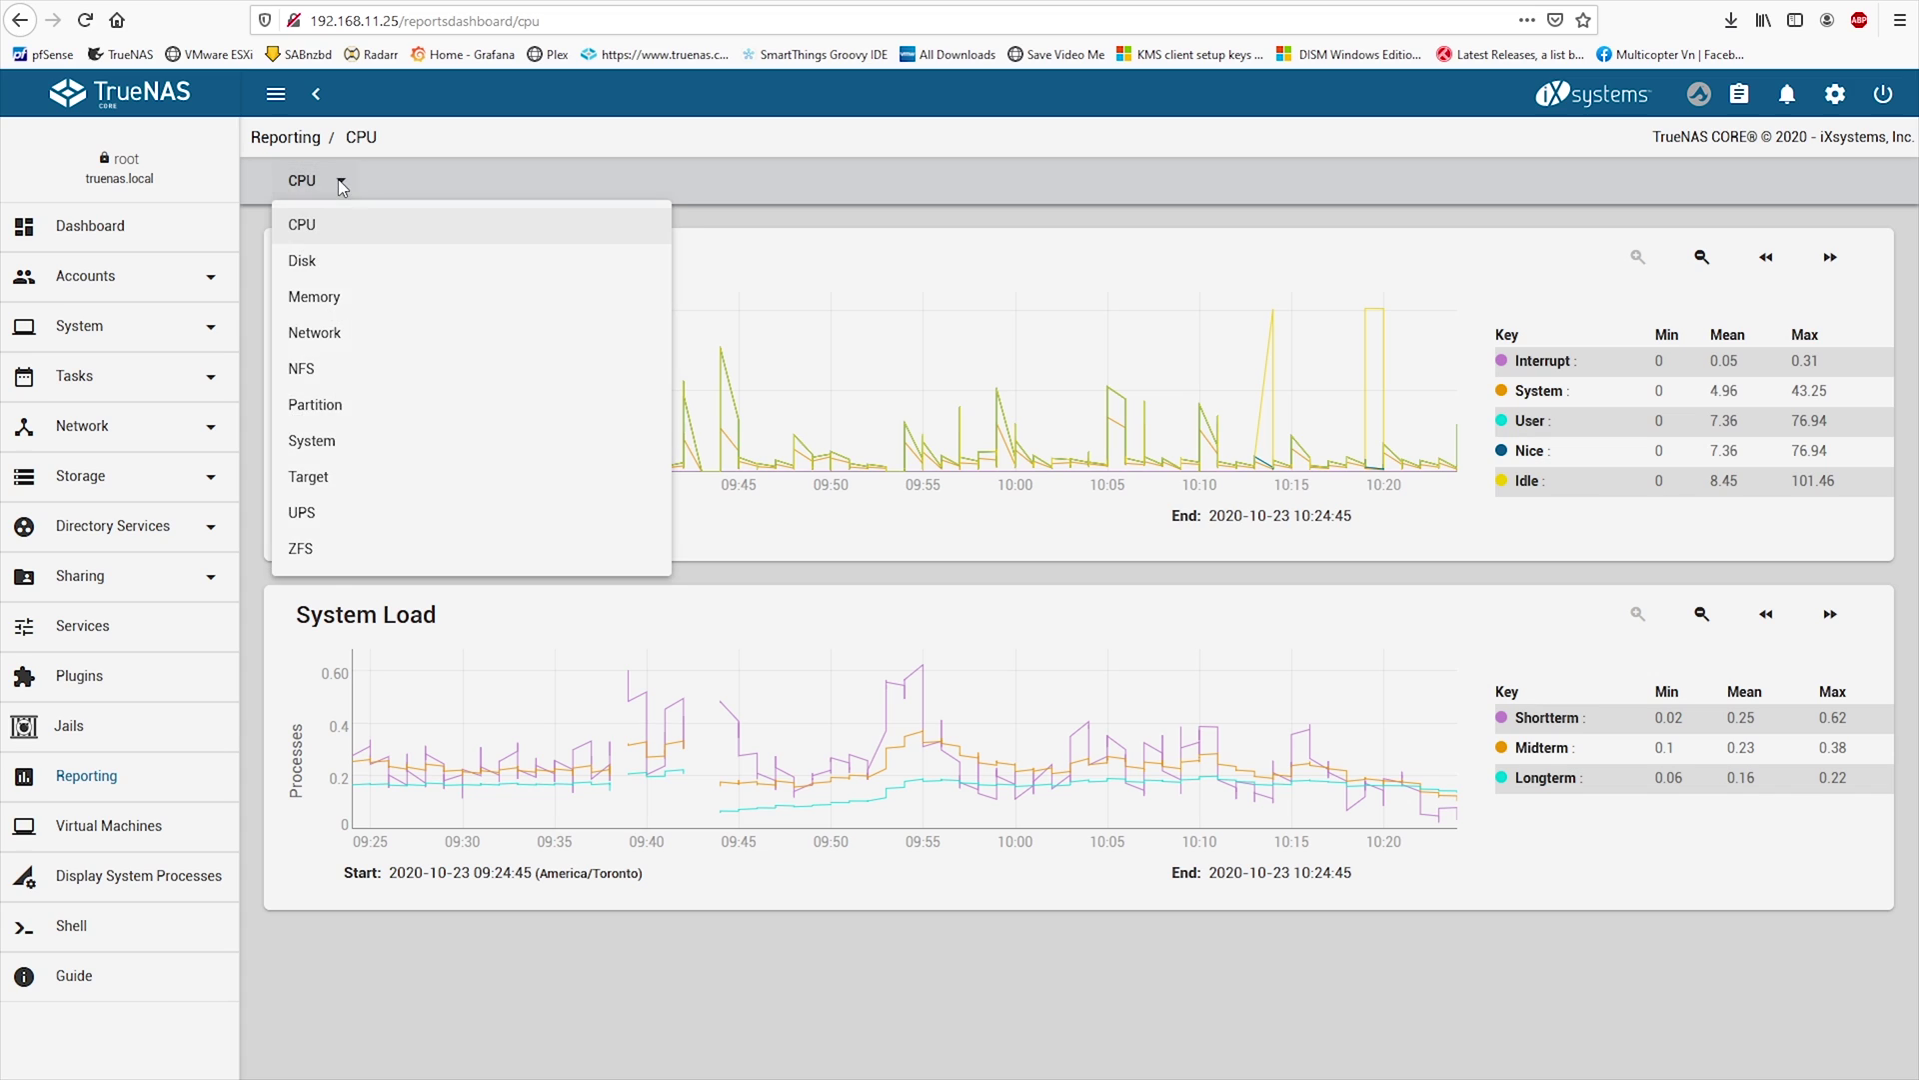
click(343, 440)
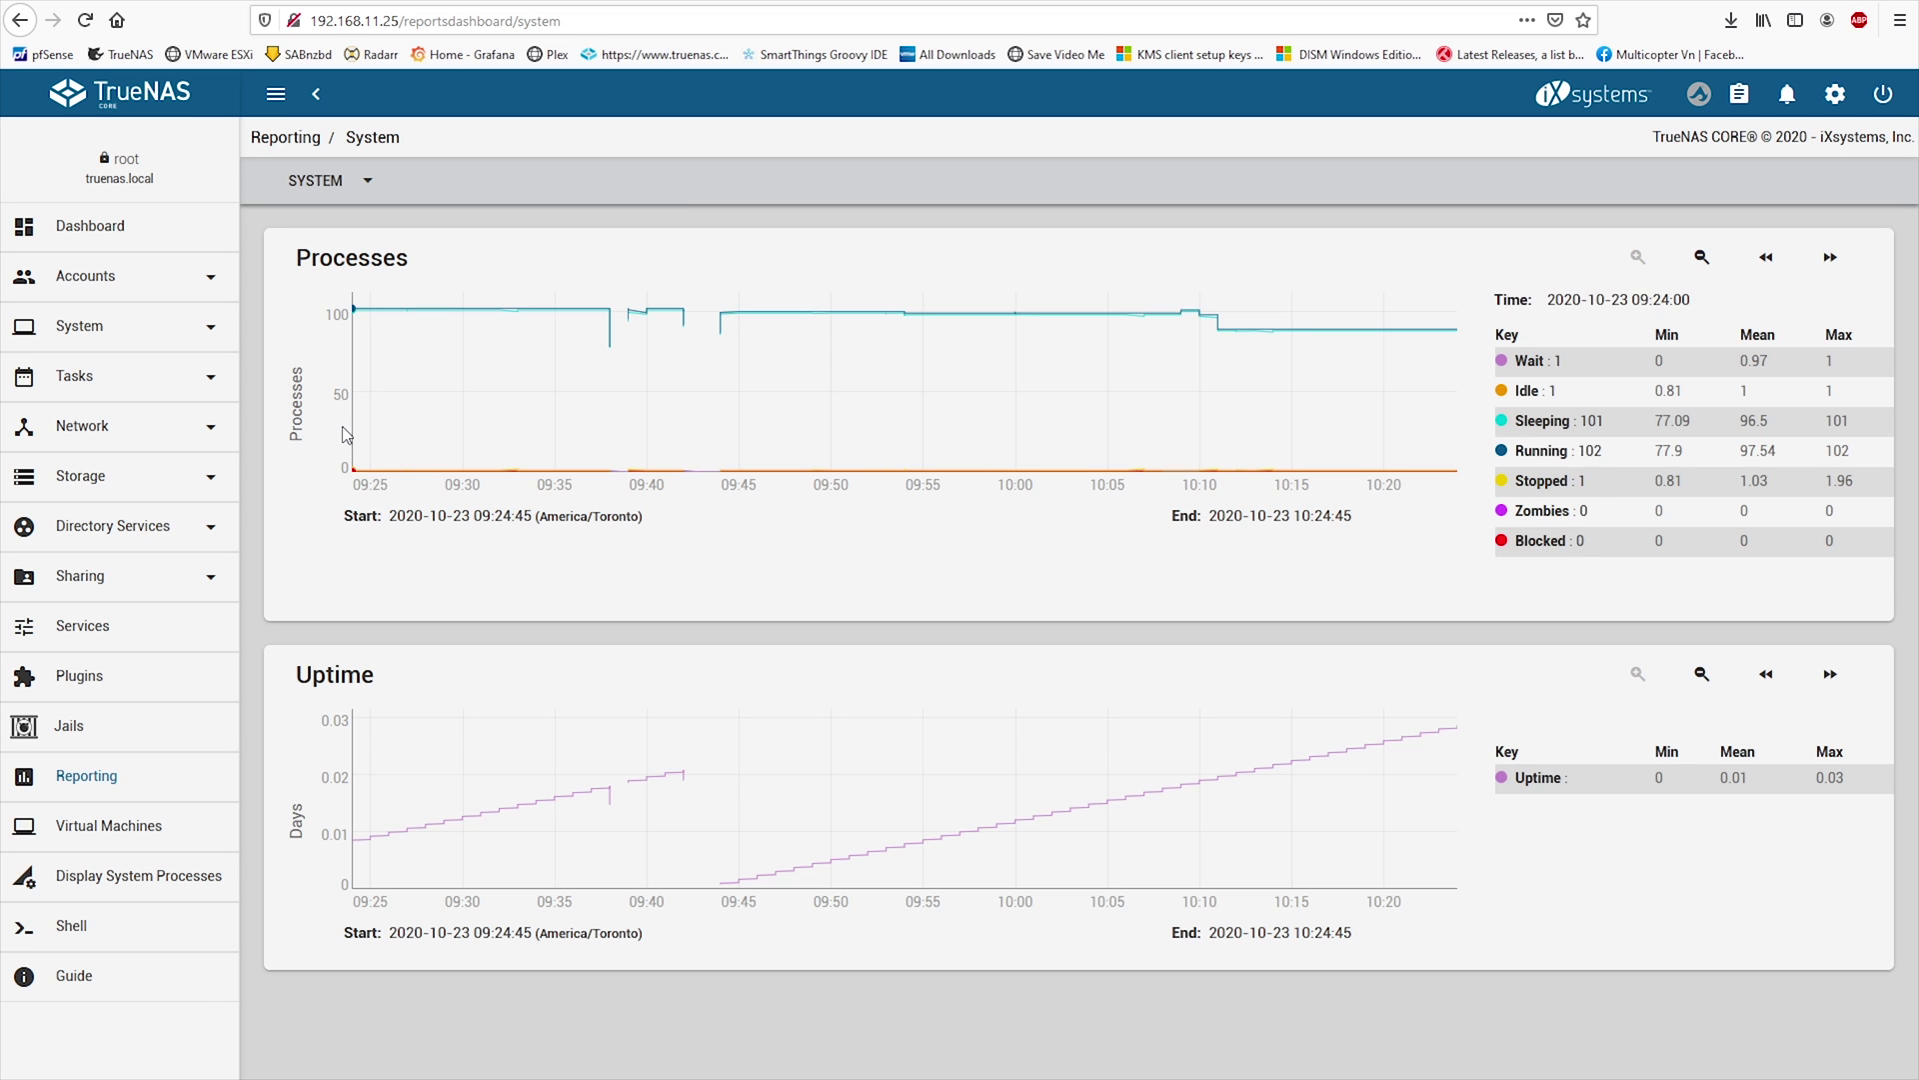
click(365, 184)
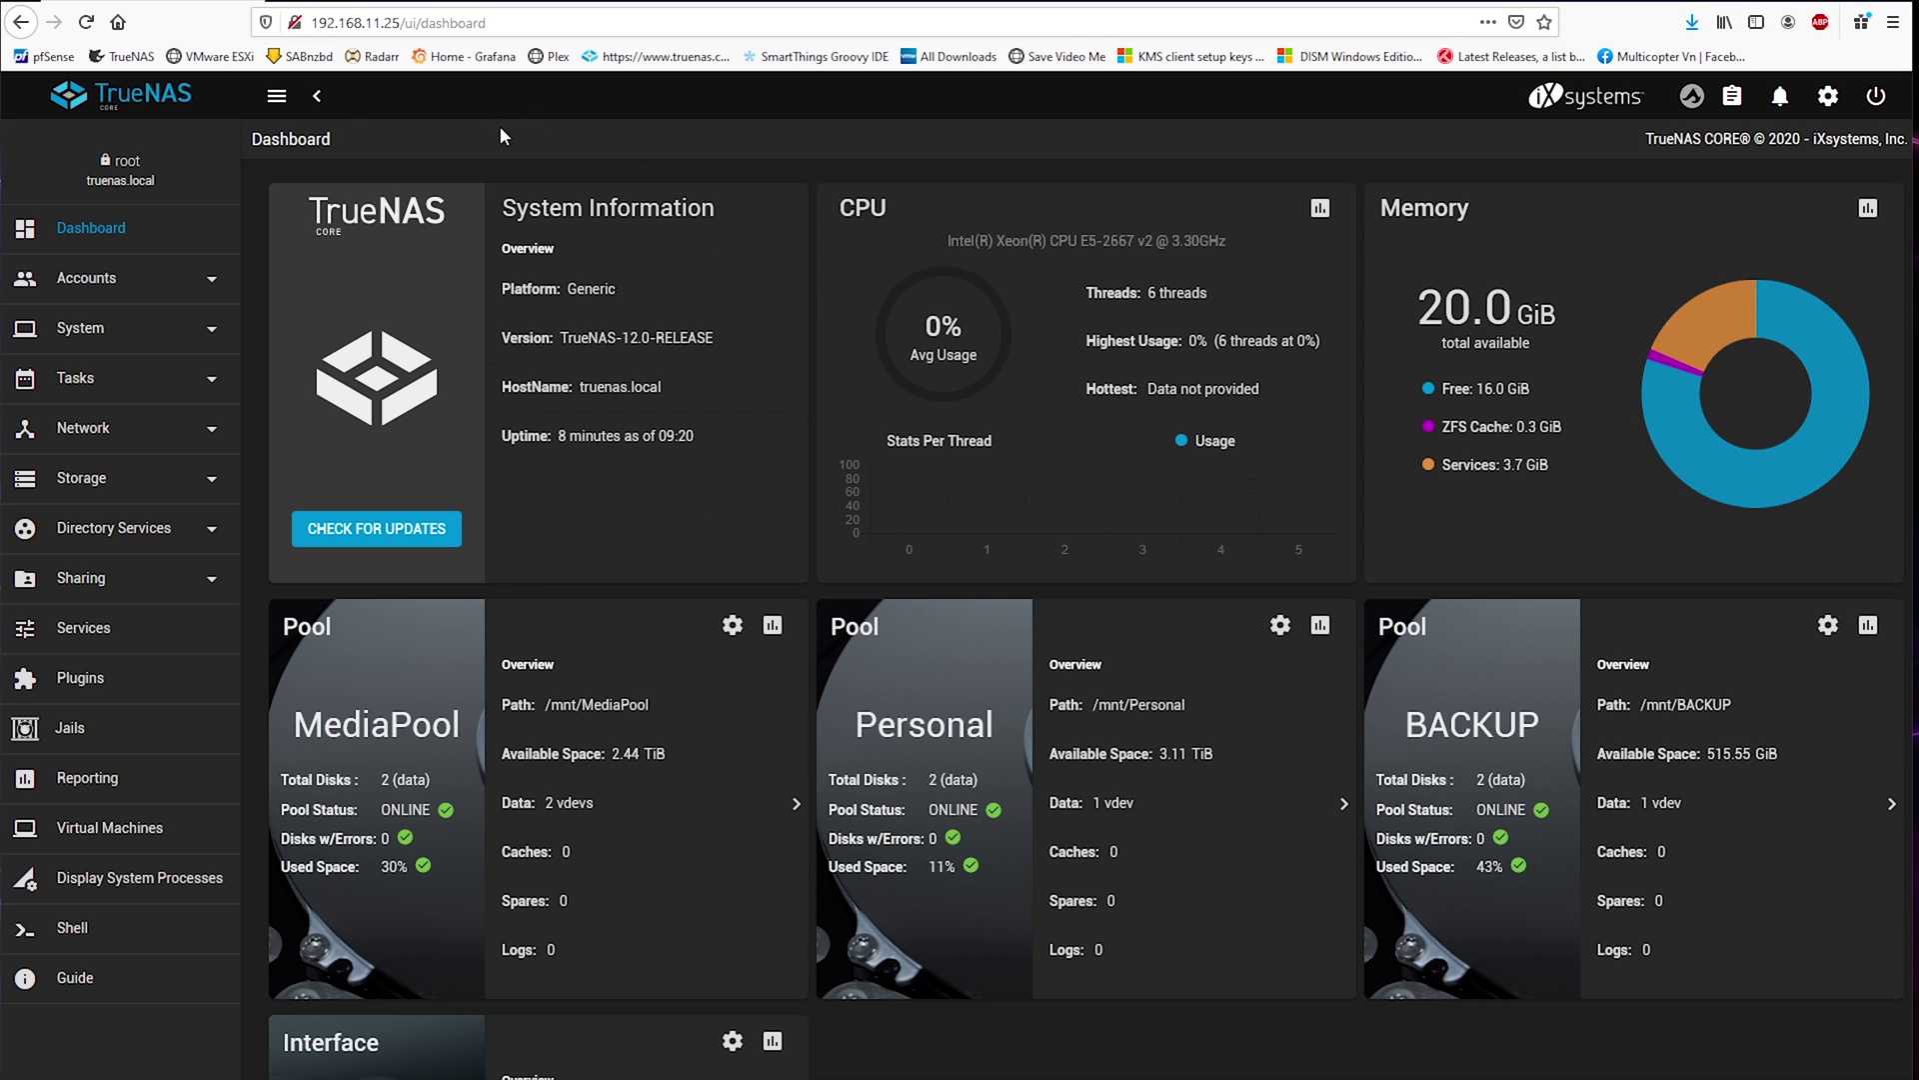
click(467, 56)
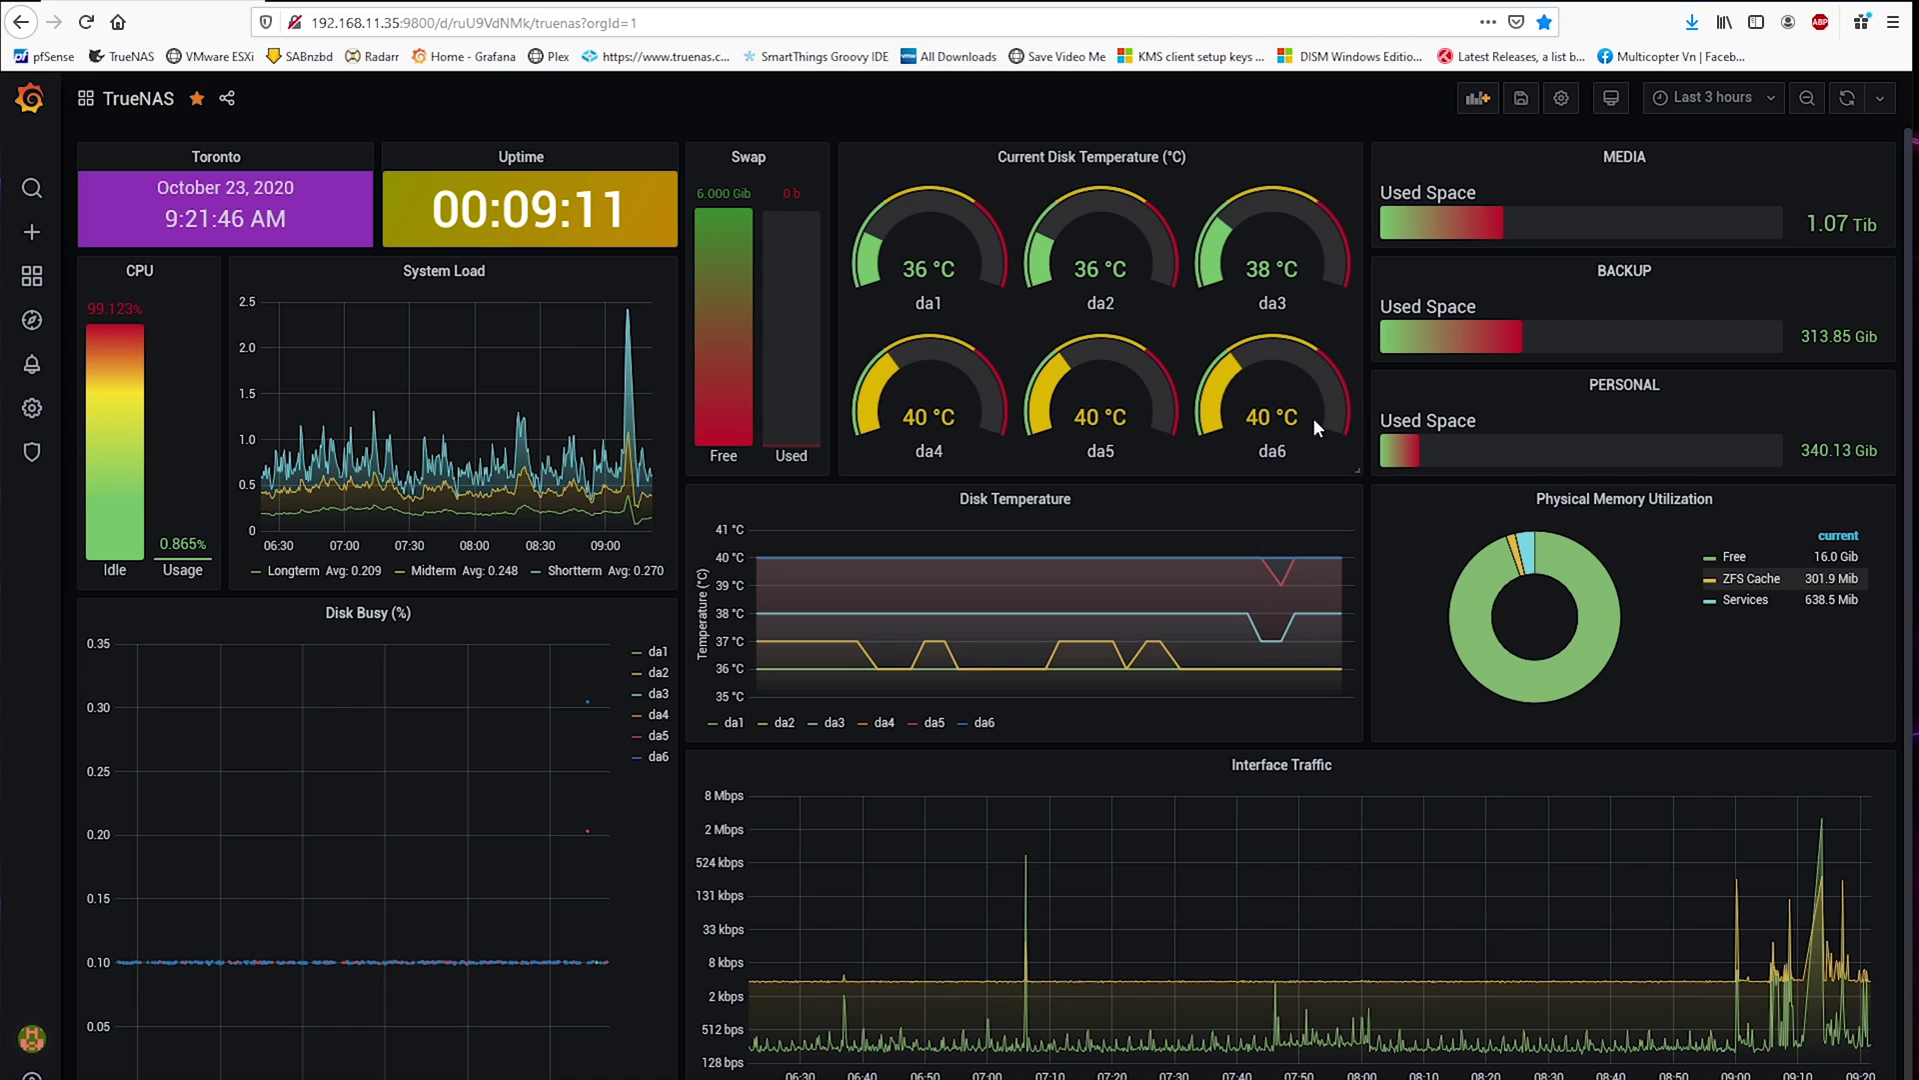
Open and close the Disk Temperature panel menu on the Grafana TrueNAS dashboard
mouse_move(1339, 560)
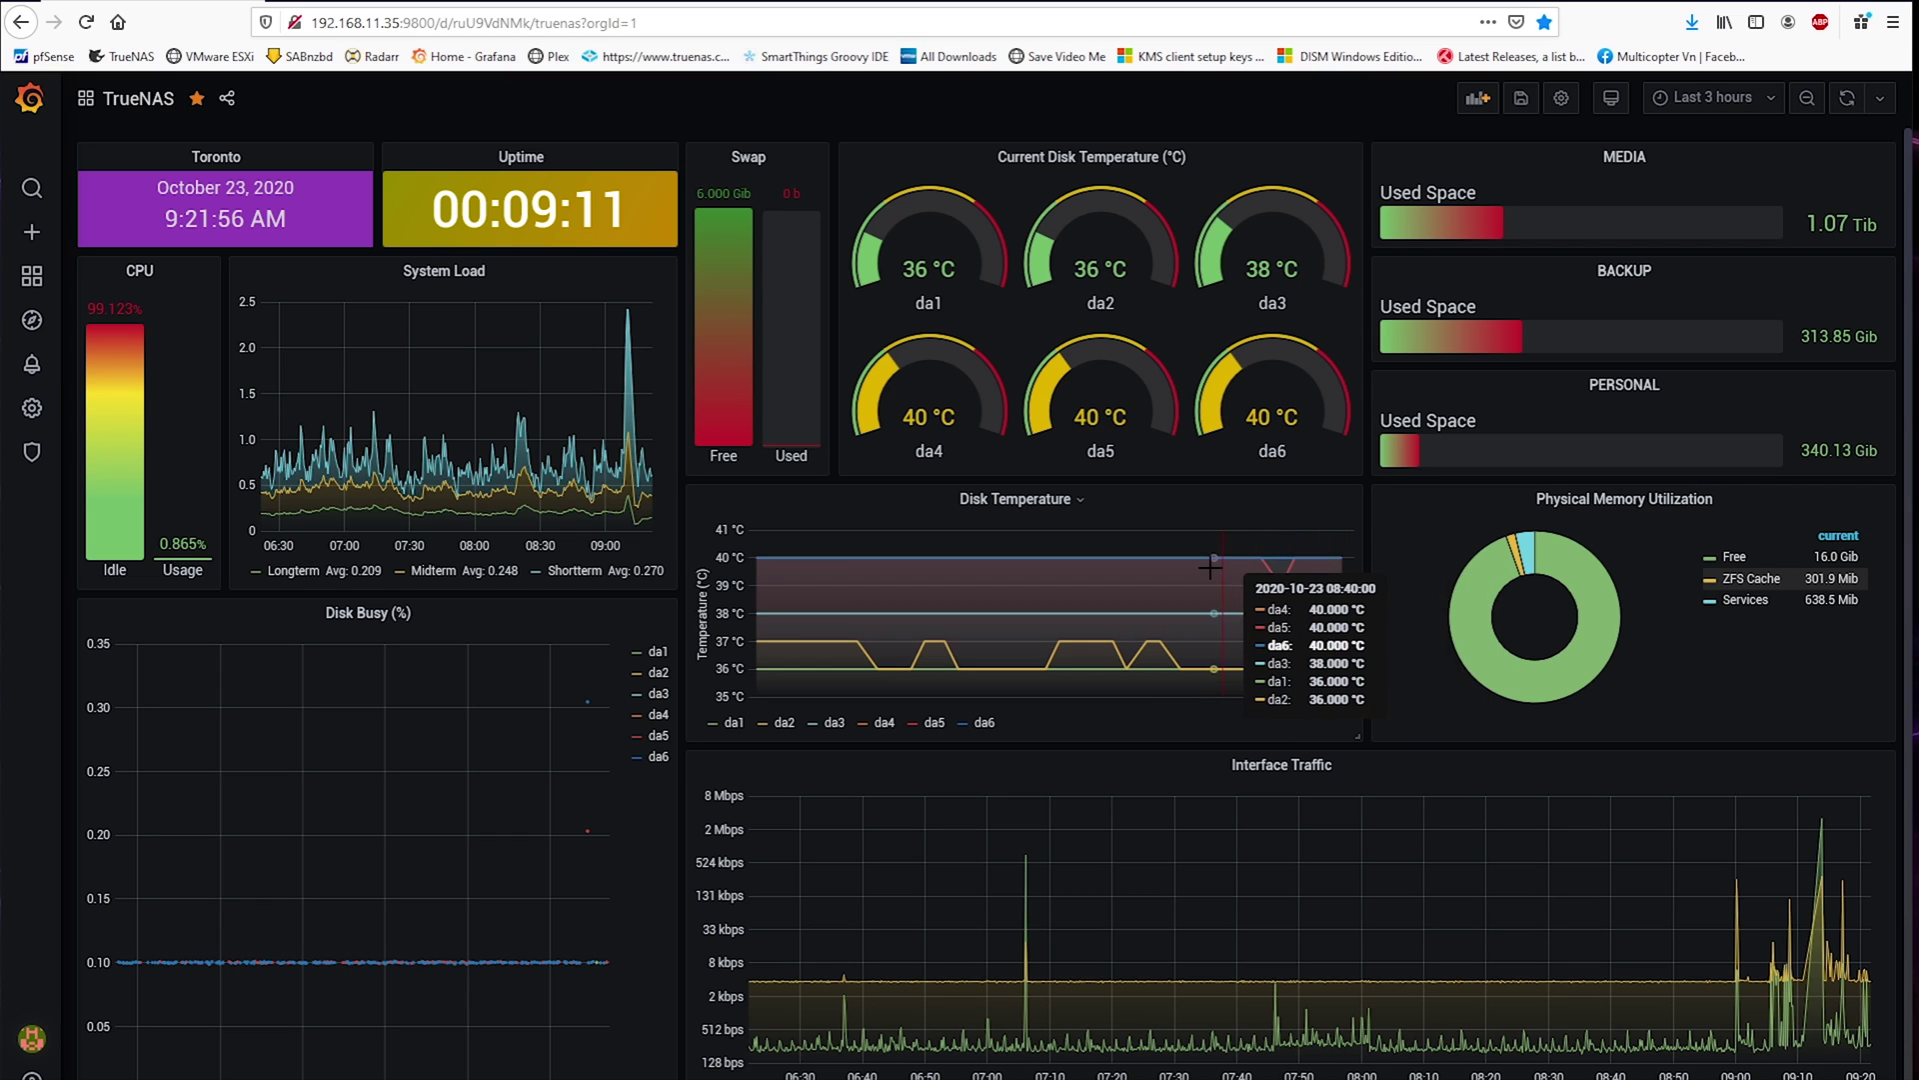
click(1065, 512)
click(1064, 512)
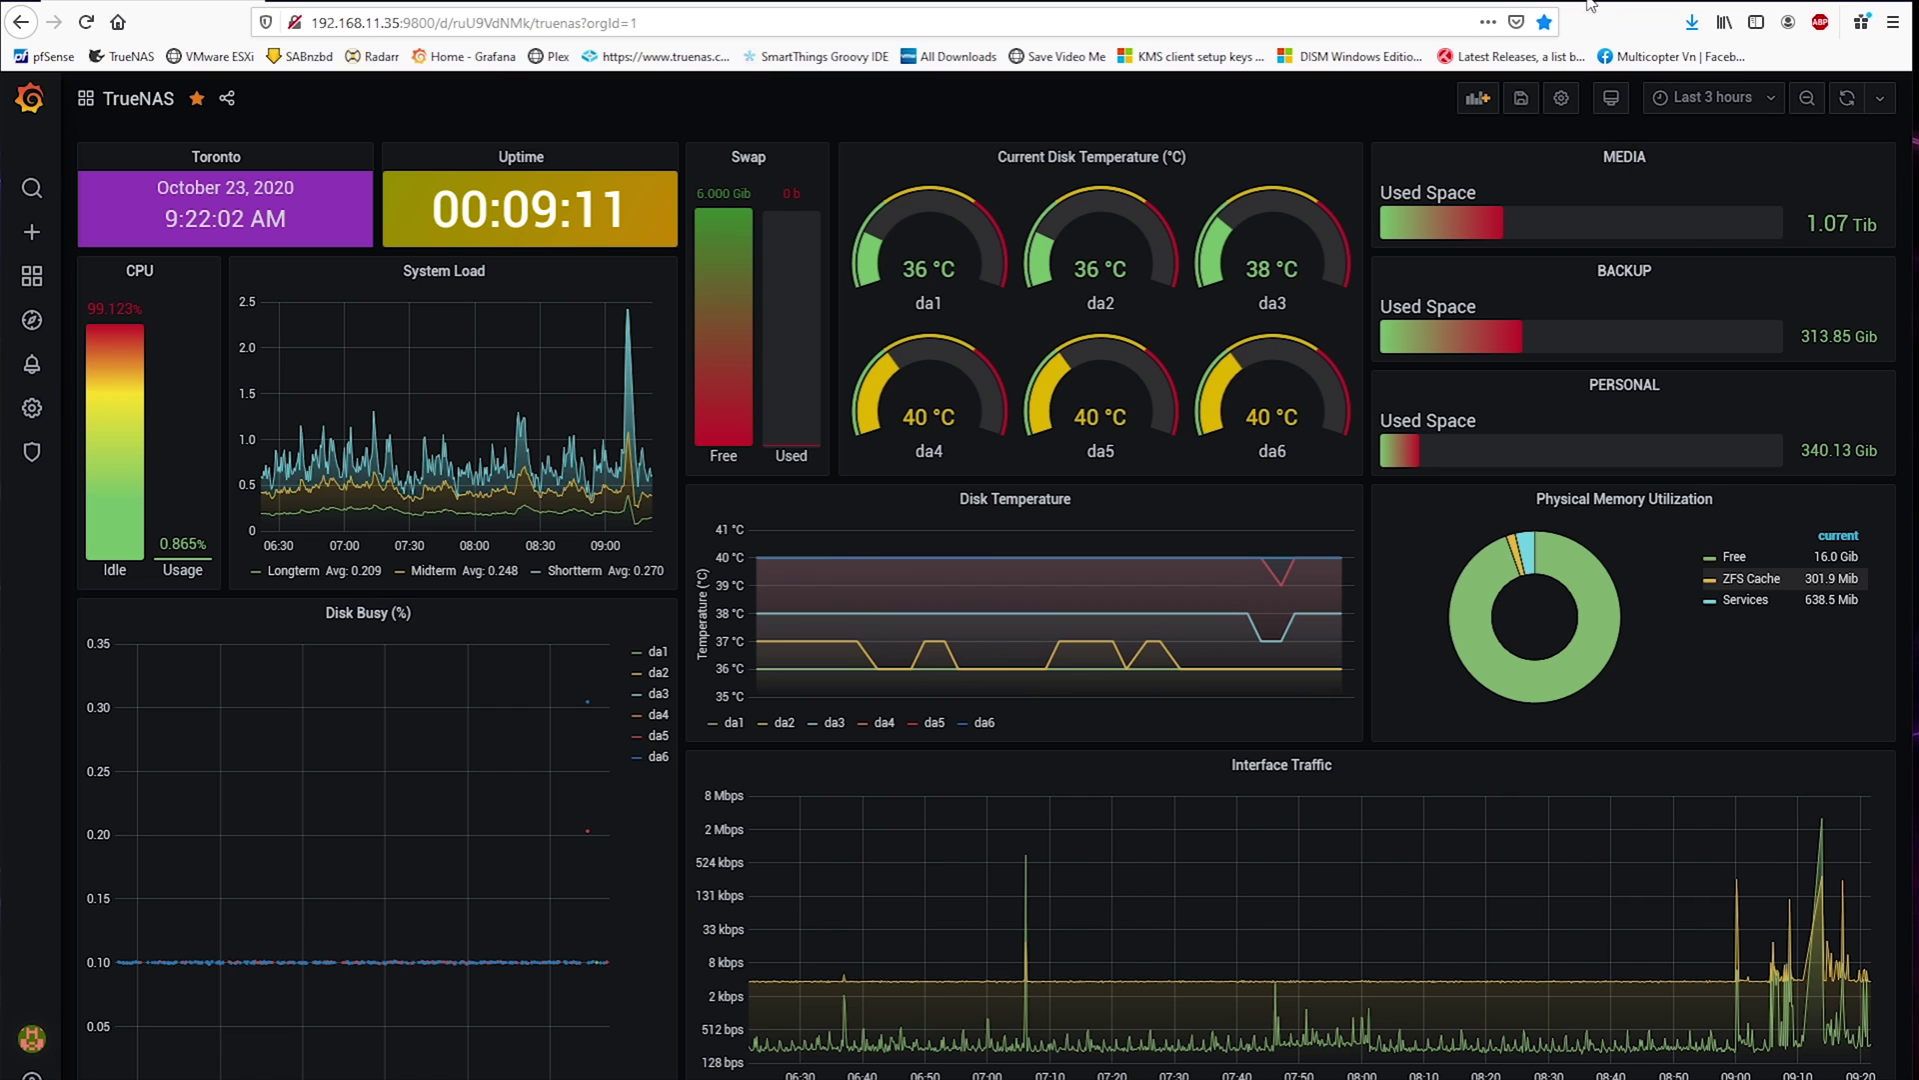
Change the dashboard time range from Last 3 hours to Last 1 hour and refresh it
click(1714, 100)
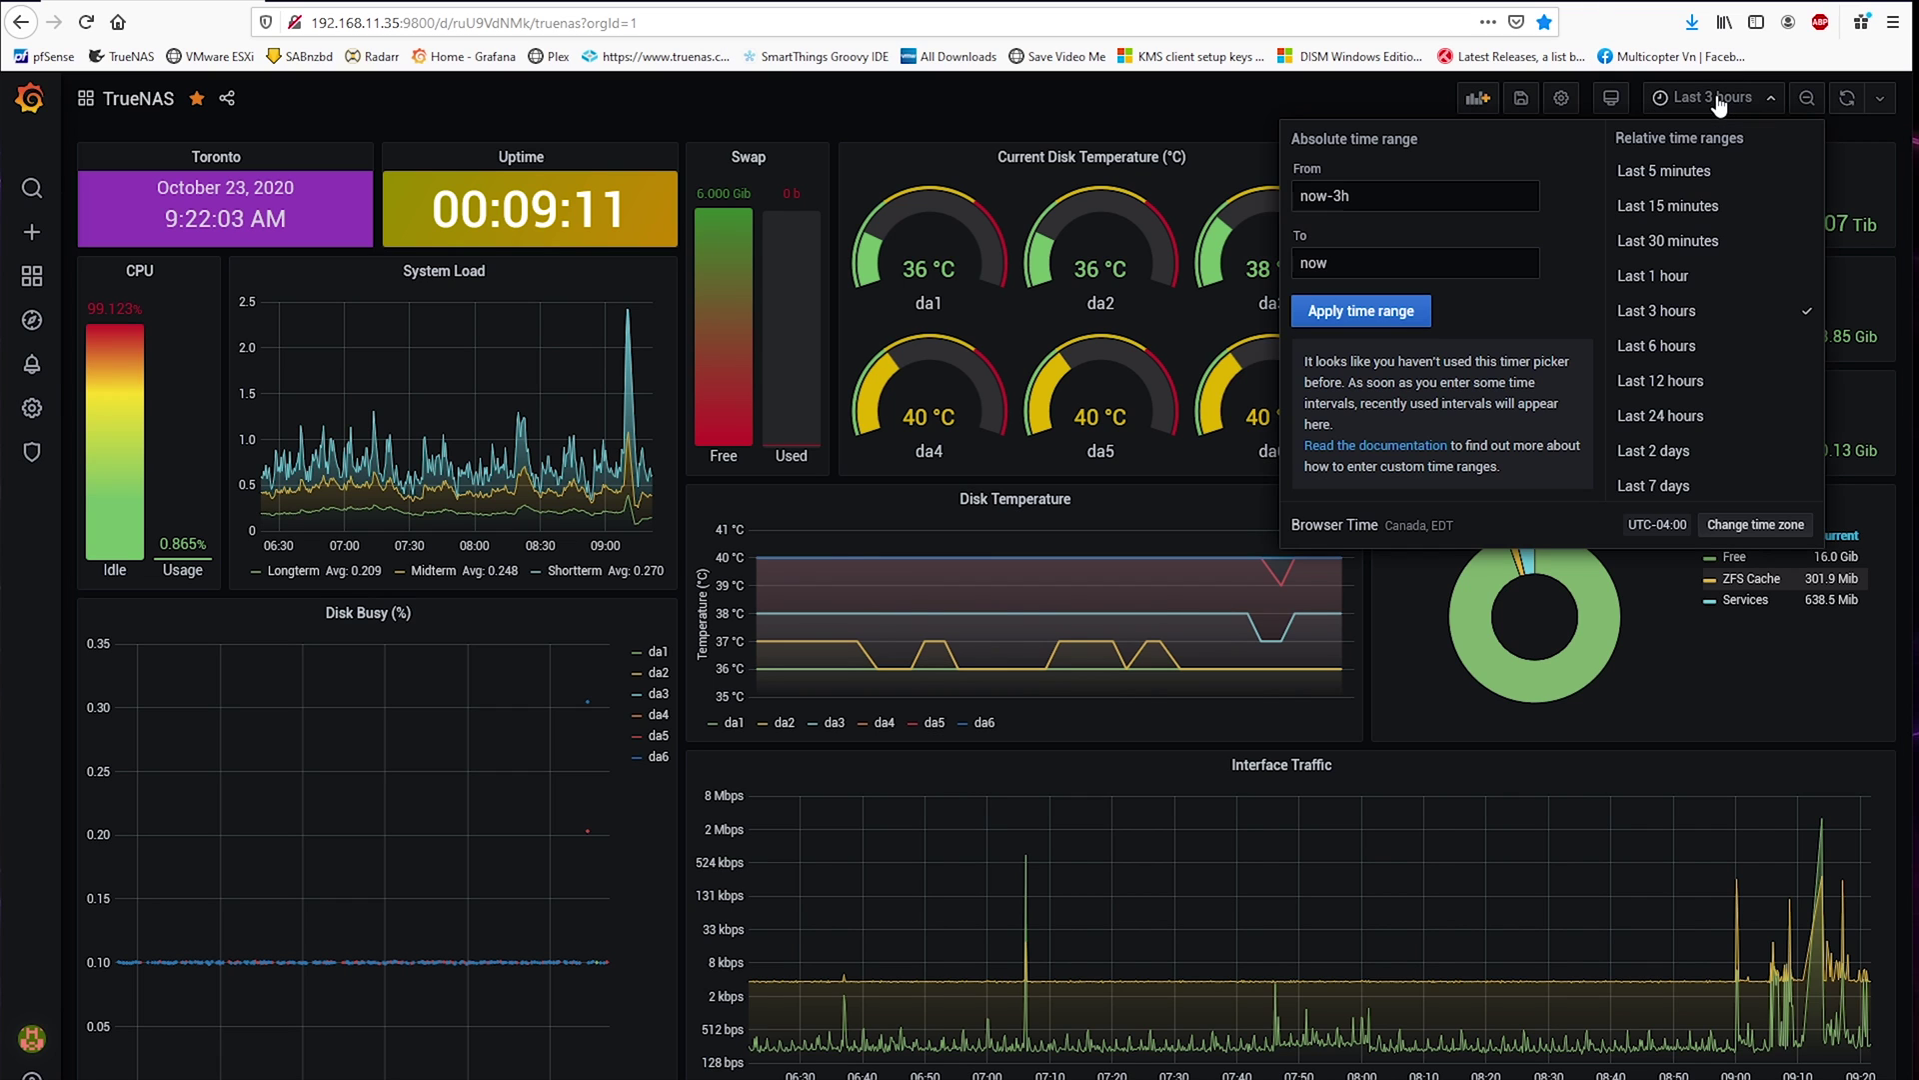
click(1694, 276)
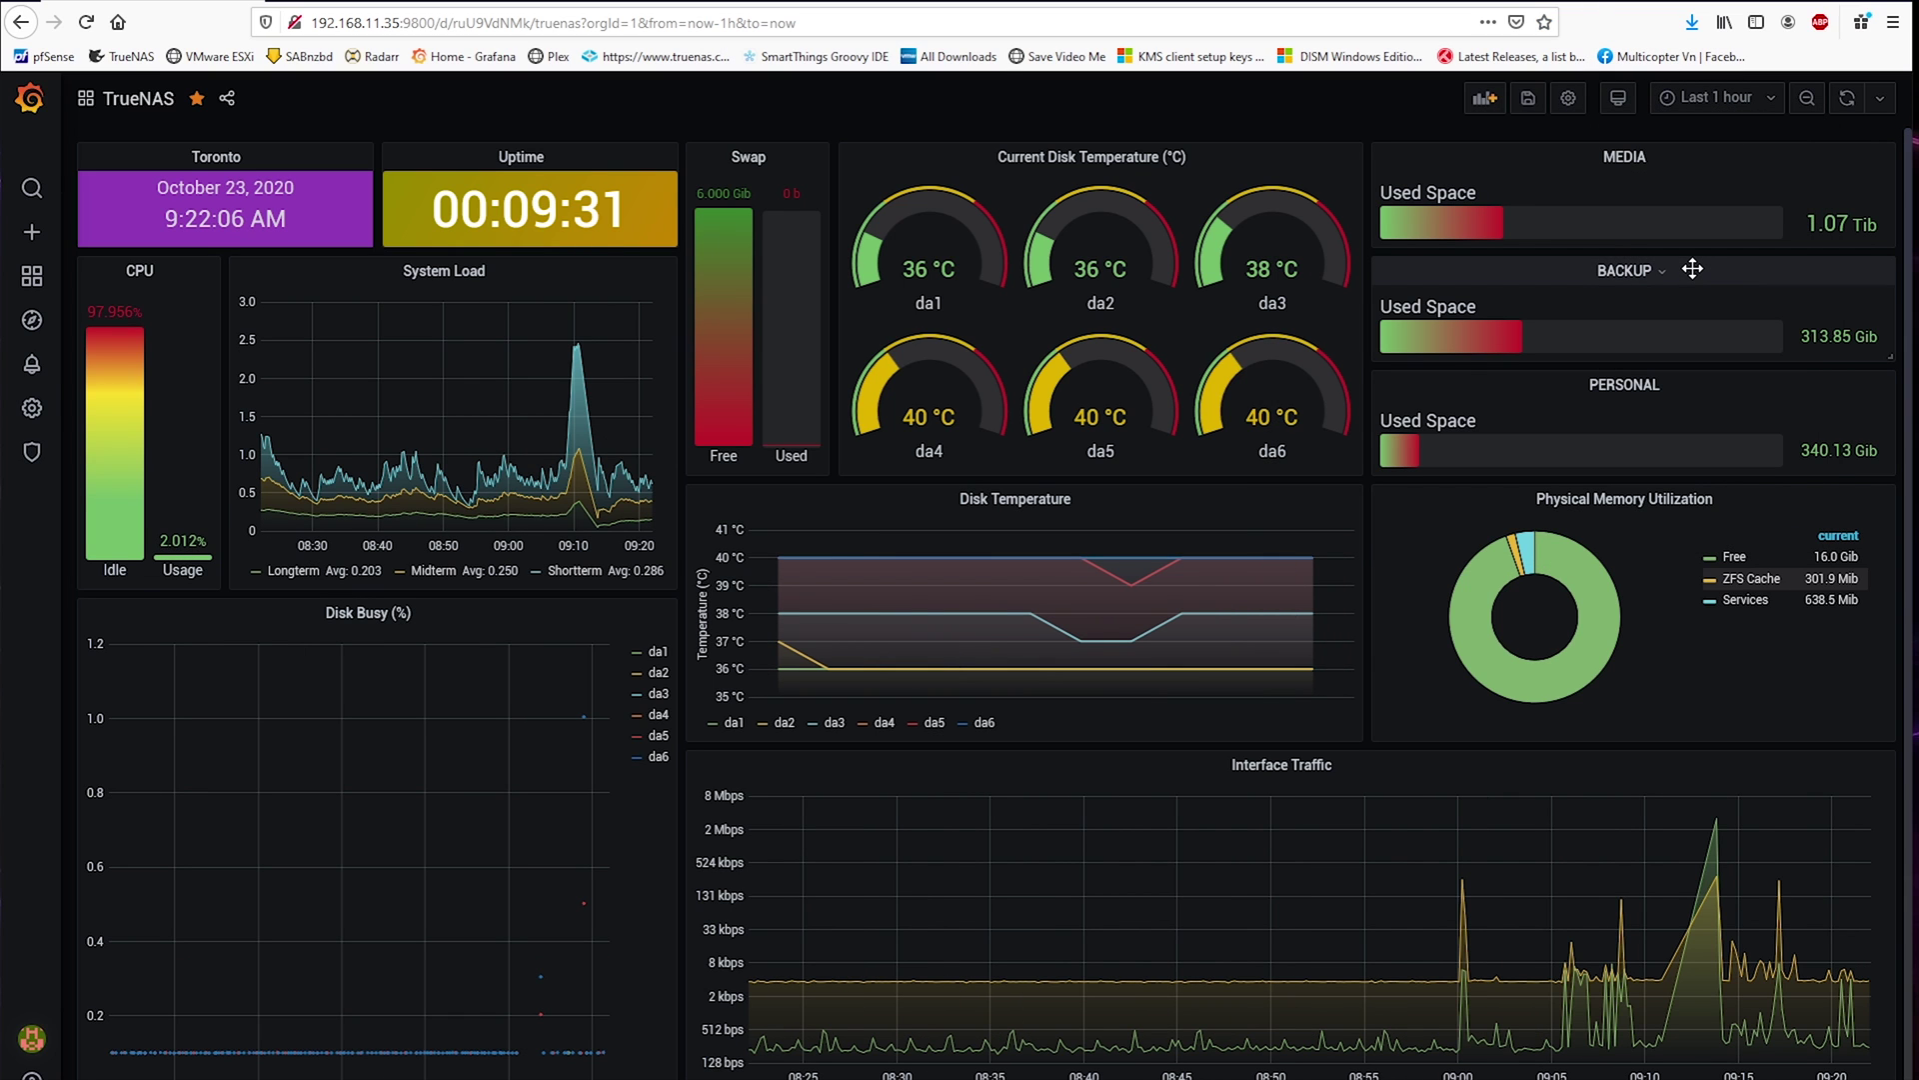
click(1848, 98)
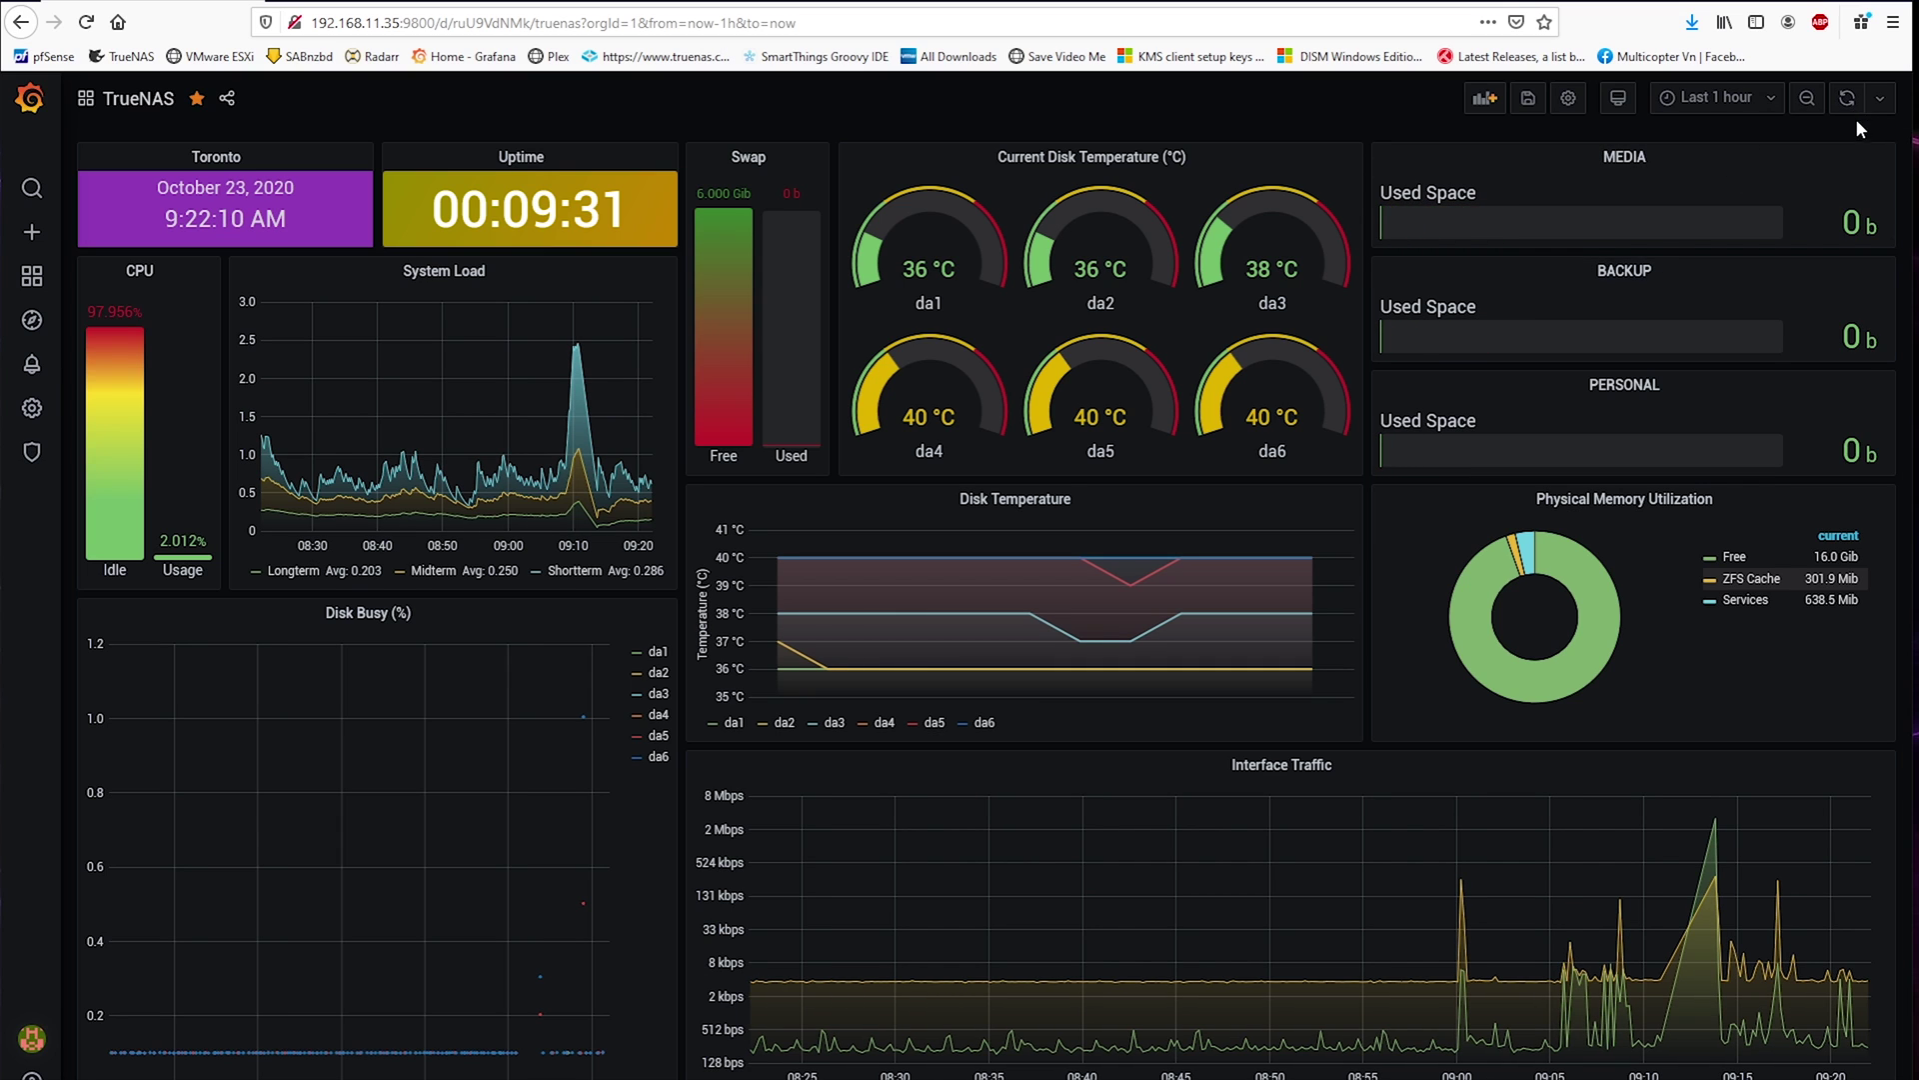